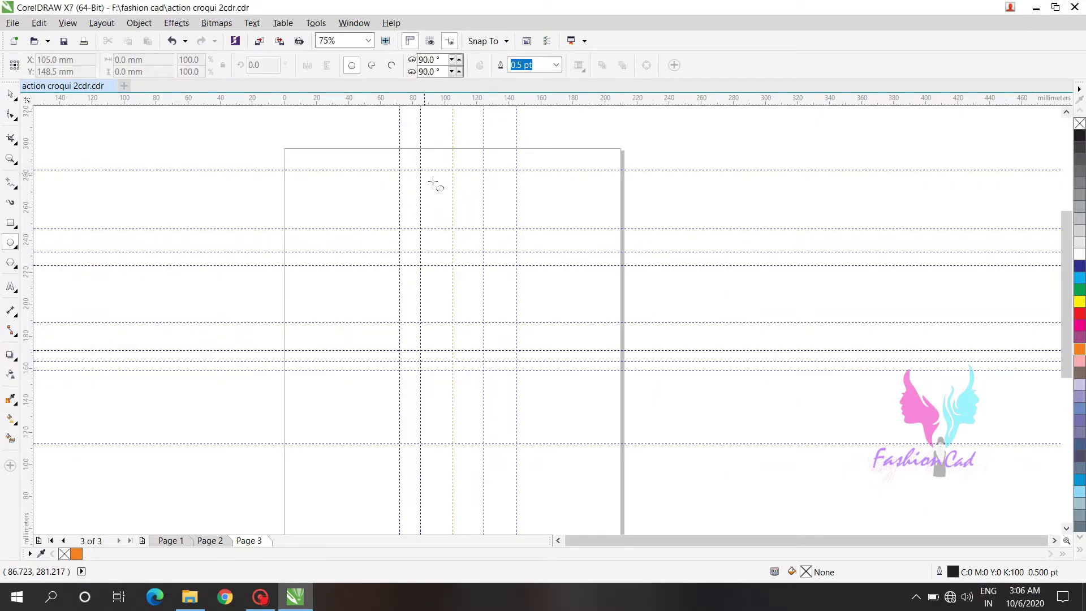
# Draw an oval for the head at the top of the page and convert it to curves.
pyautogui.moveTo(434, 169); pyautogui.dragTo(471, 229)
pyautogui.press('F10')
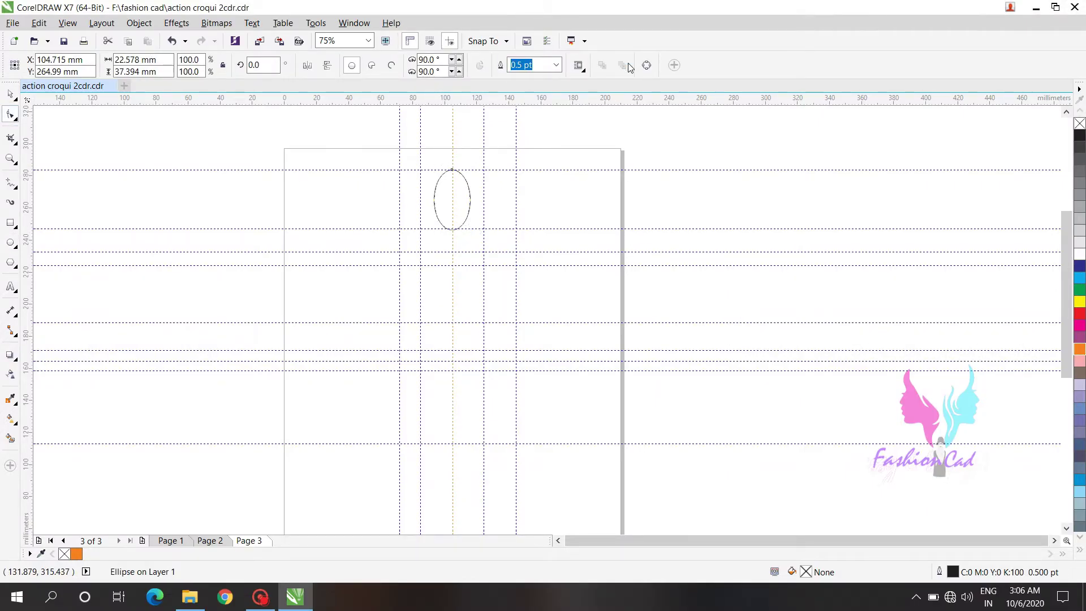
pyautogui.hotkey('ctrl', 'q')
pyautogui.moveTo(418, 185); pyautogui.dragTo(471, 207)
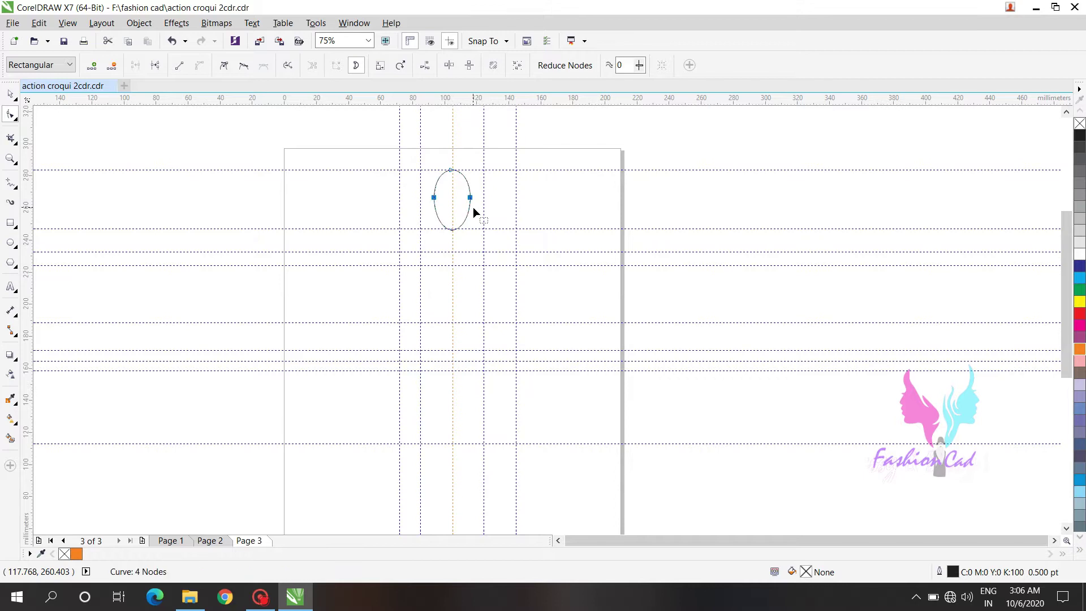
pyautogui.scroll(2, 473, 207)
# Pull in the bottom node's handles for a slightly pointed chin and centre the head on the middle line.
pyautogui.click(444, 244)
pyautogui.press('Up')
pyautogui.moveTo(463, 242); pyautogui.dragTo(460, 242)
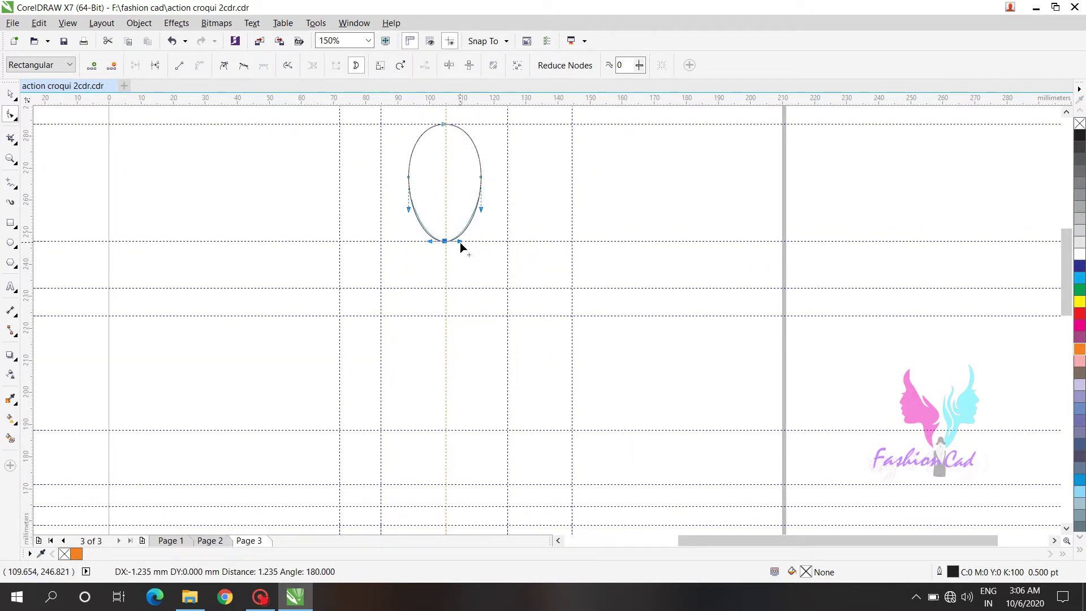
pyautogui.press('space')
pyautogui.press('Right')
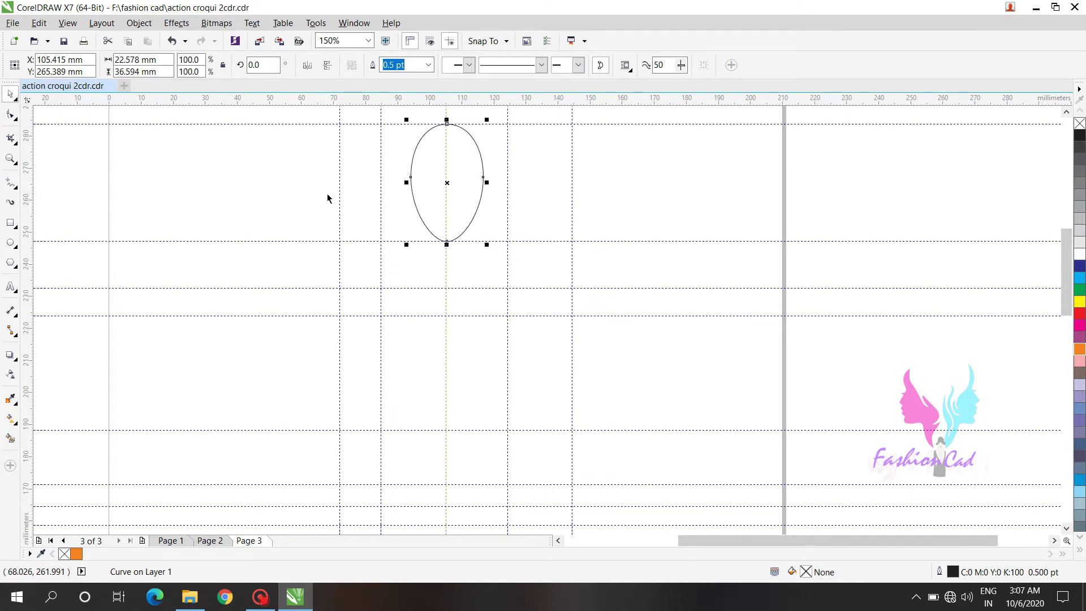
pyautogui.press('F5')
# Draw a vertical neck line below the head and stretch it up to meet the chin.
pyautogui.click(433, 235)
pyautogui.click(433, 292)
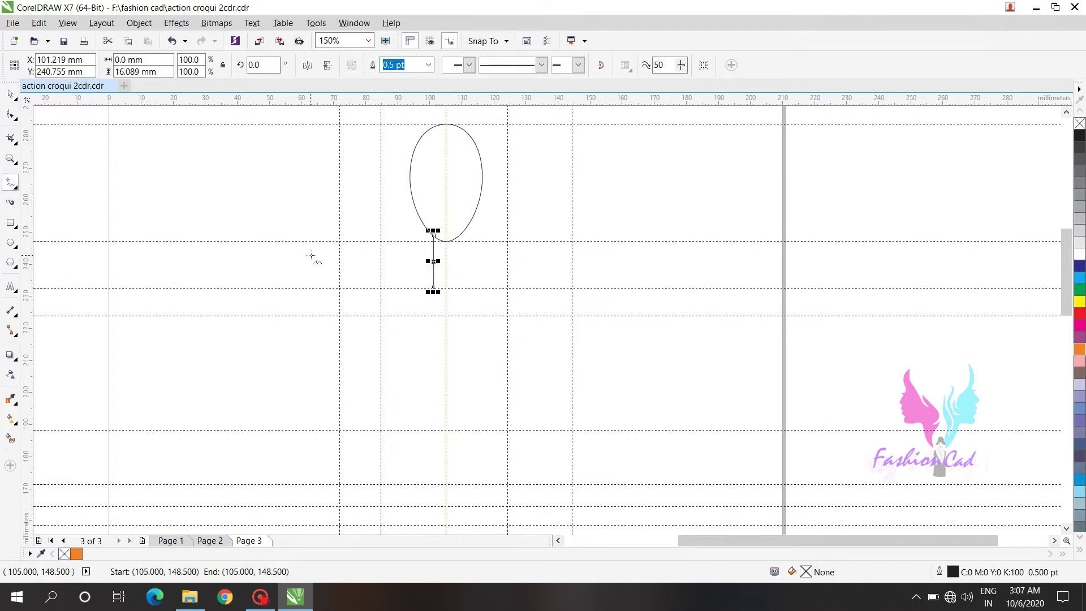
pyautogui.click(11, 99)
pyautogui.click(390, 293)
pyautogui.click(434, 262)
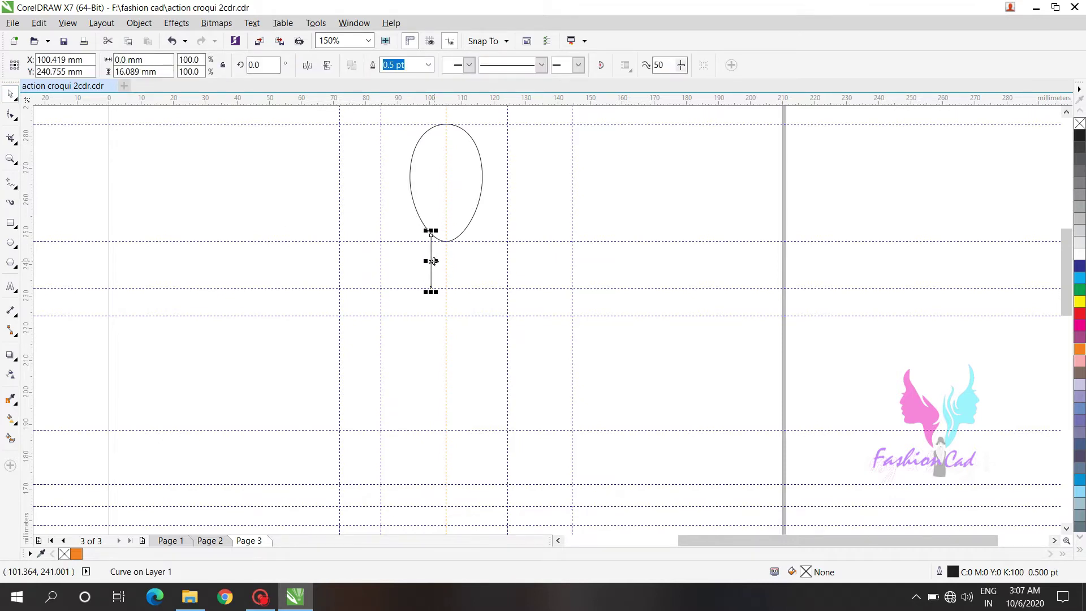
pyautogui.scroll(3, 434, 262)
pyautogui.scroll(2, 390, 266)
pyautogui.moveTo(383, 267); pyautogui.dragTo(383, 249)
pyautogui.scroll(-5, 379, 265)
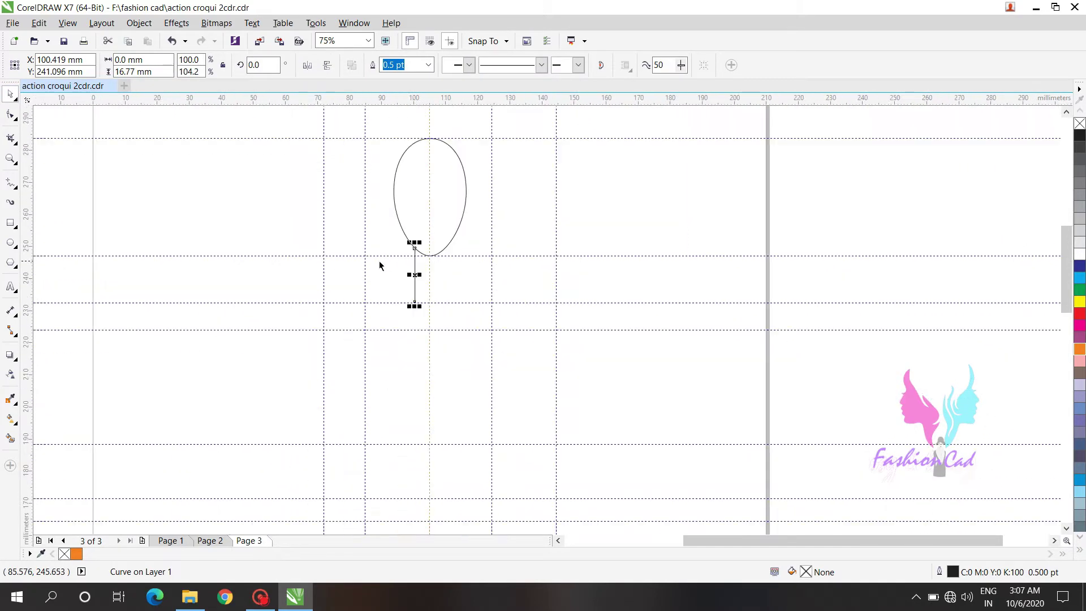
pyautogui.scroll(2, 379, 265)
# Outline one side of the body from the neck through shoulder and waist to the hip.
pyautogui.click(11, 182)
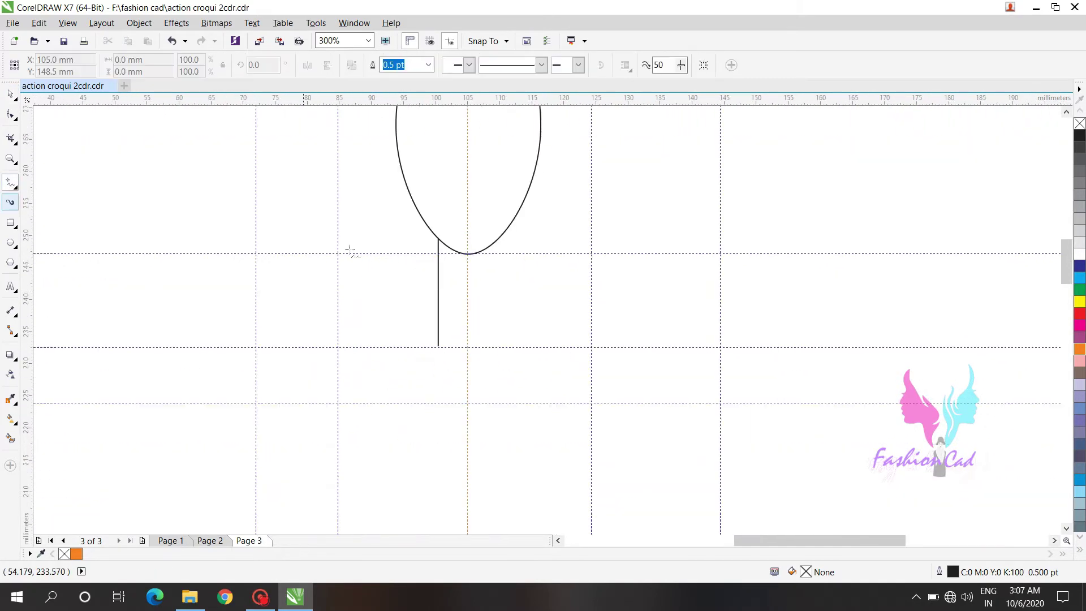
pyautogui.click(437, 302)
pyautogui.click(337, 346)
pyautogui.scroll(-2, 395, 329)
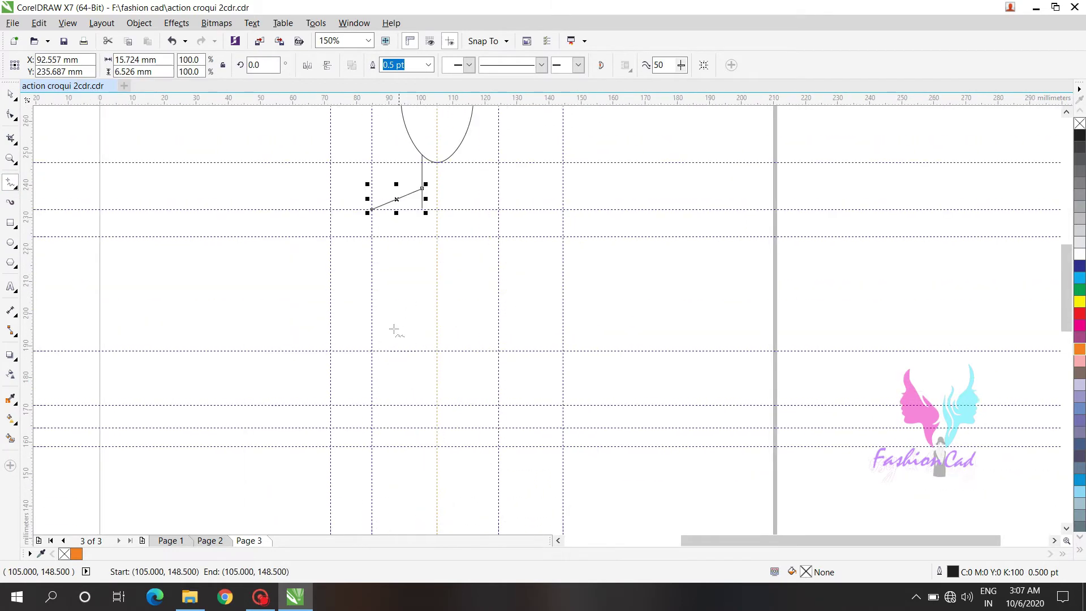
pyautogui.click(371, 210)
pyautogui.doubleClick(396, 356)
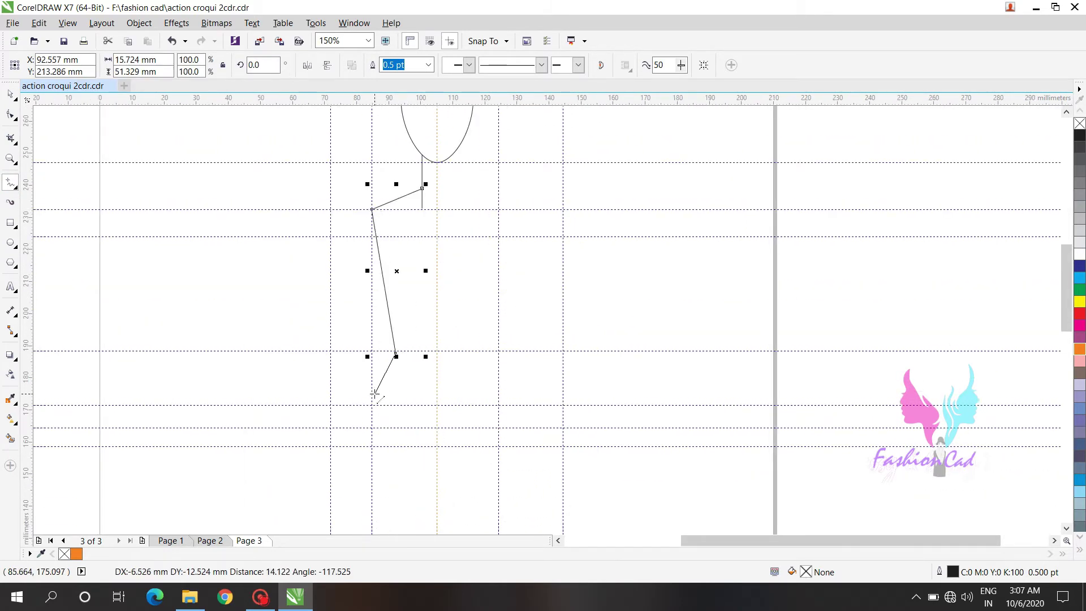
pyautogui.click(372, 429)
# Continue the side outline down the leg to the ankle, ending in a horizontal foot line.
pyautogui.scroll(-2, 388, 339)
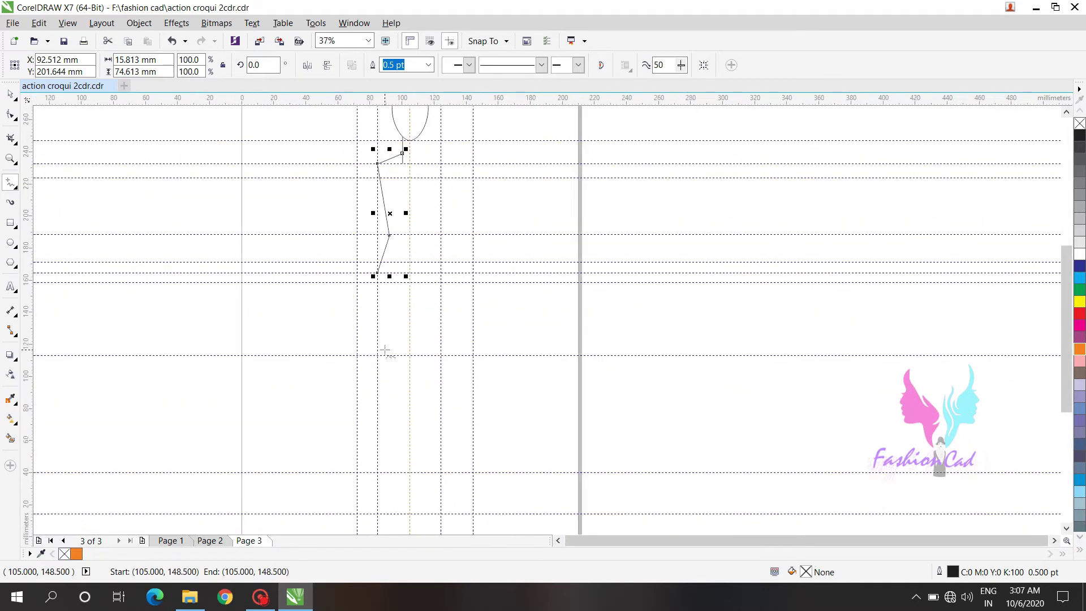
pyautogui.scroll(-1, 1056, 525)
pyautogui.click(378, 230)
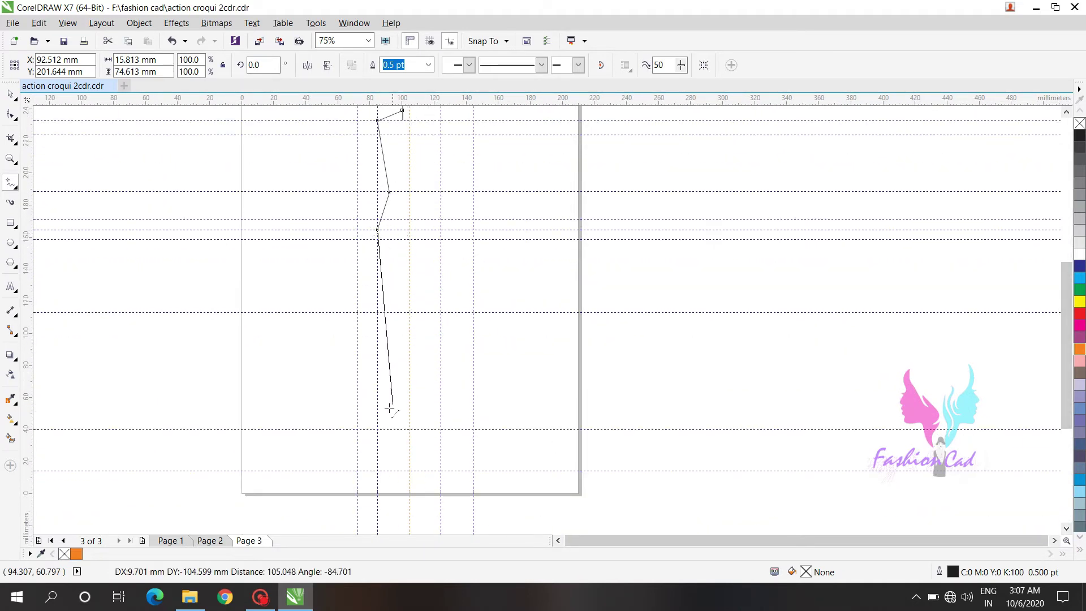
pyautogui.click(389, 431)
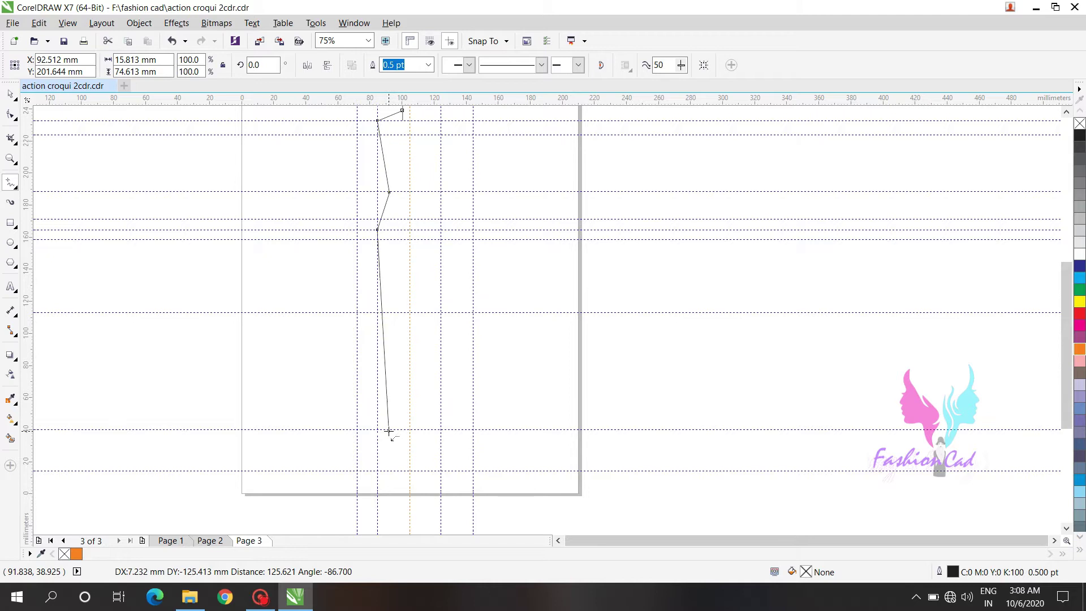
pyautogui.click(377, 471)
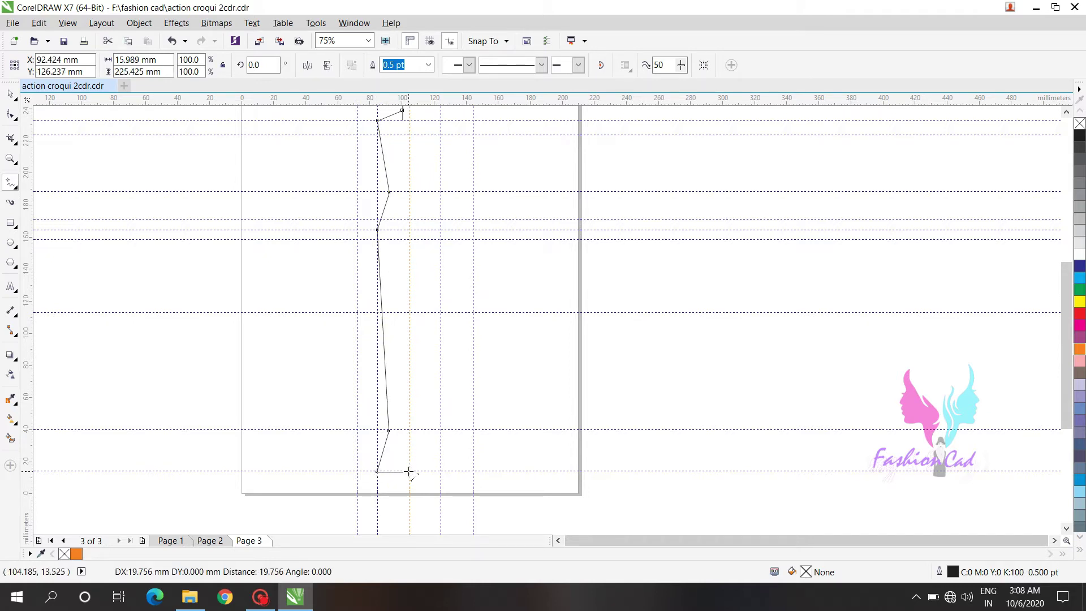
pyautogui.click(408, 471)
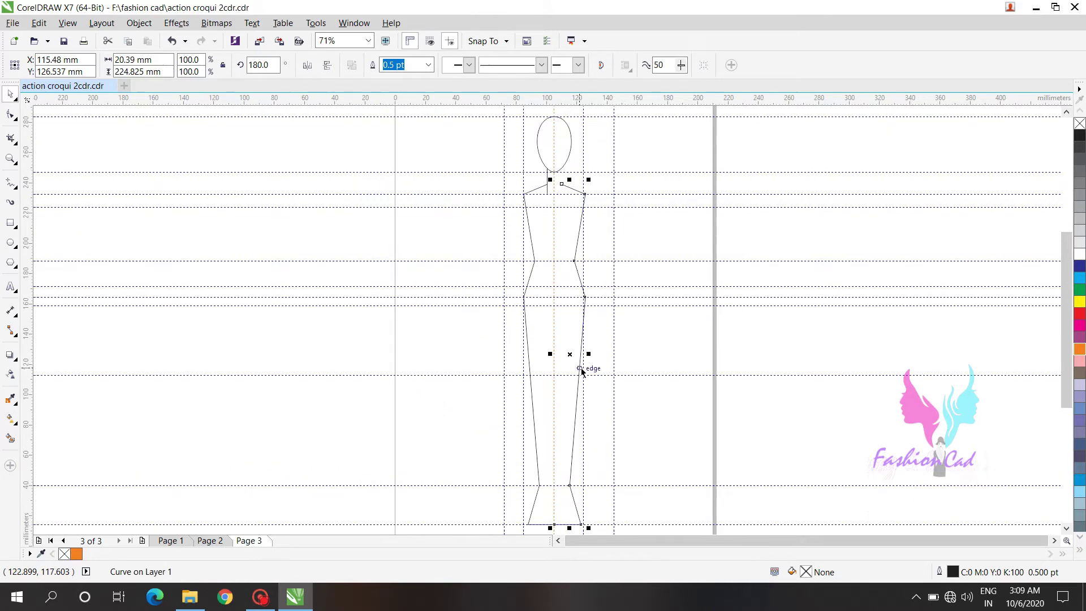
# Delete the right leg's lower segments and move the right neck line slightly left.
pyautogui.click(10, 117)
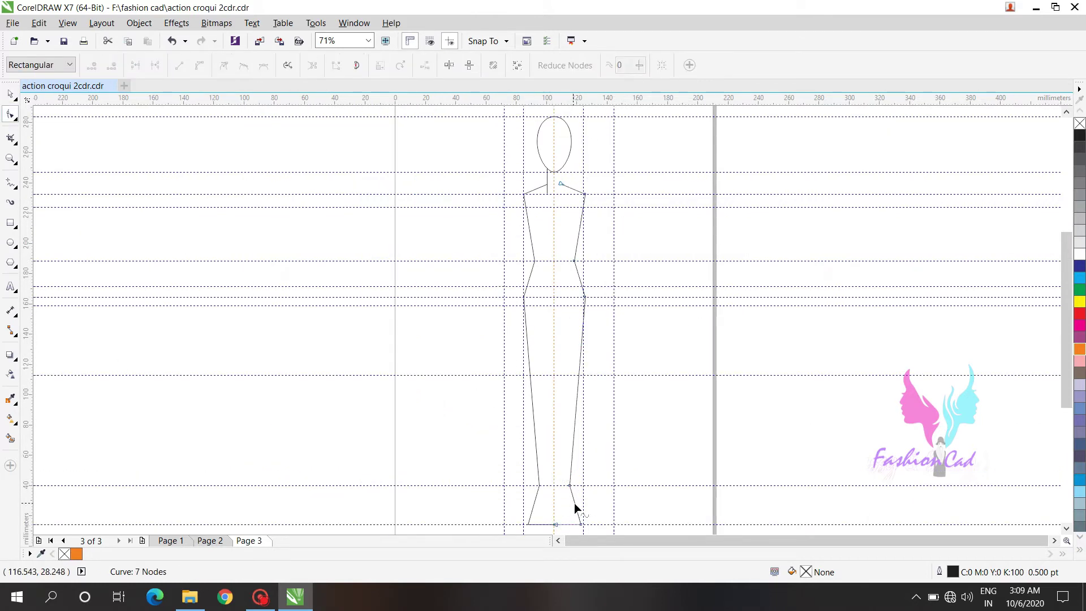
pyautogui.press('Delete')
pyautogui.press('Delete')
pyautogui.scroll(-2, 579, 199)
pyautogui.scroll(3, 575, 173)
pyautogui.click(560, 147)
pyautogui.scroll(2, 582, 356)
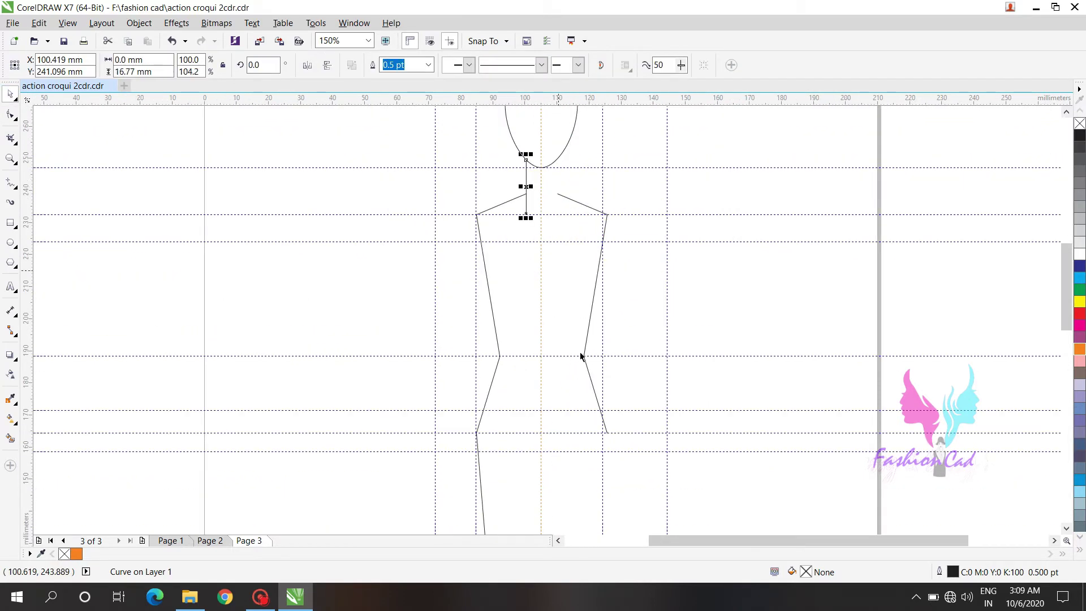
pyautogui.moveTo(562, 198); pyautogui.dragTo(559, 199)
pyautogui.scroll(3, 557, 252)
pyautogui.click(212, 263)
# Draw a straight line across the shoulders and nudge the right neck line left.
pyautogui.click(10, 182)
pyautogui.moveTo(223, 387)
pyautogui.mouseDown()
pyautogui.moveTo(702, 411)
pyautogui.moveTo(746, 389)
pyautogui.mouseUp()
pyautogui.press('space')
pyautogui.click(547, 209)
pyautogui.press('Left')
pyautogui.press('Left')
pyautogui.press('Left')
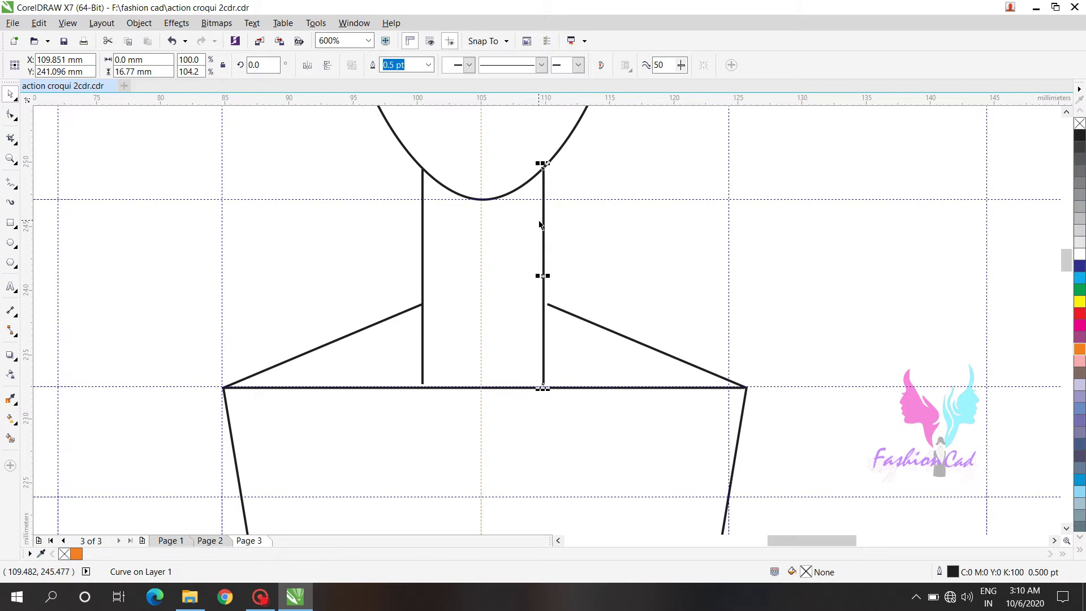
pyautogui.click(604, 329)
pyautogui.scroll(-2, 378, 400)
pyautogui.scroll(1, 379, 401)
pyautogui.press('space')
# Draw a horizontal hip line and a new shifted leg line from hip centre through the knee to the foot.
pyautogui.moveTo(249, 410); pyautogui.dragTo(764, 408)
pyautogui.scroll(-5, 560, 345)
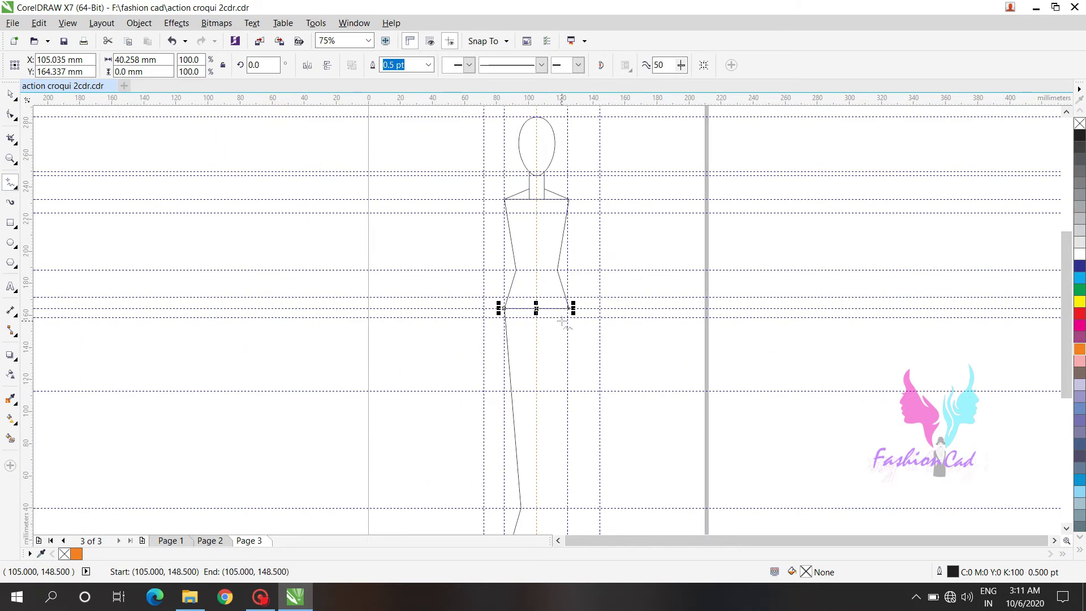
pyautogui.scroll(1, 581, 396)
pyautogui.moveTo(550, 232)
pyautogui.mouseDown()
pyautogui.moveTo(517, 315)
pyautogui.moveTo(564, 476)
pyautogui.mouseUp()
pyautogui.moveTo(518, 246)
pyautogui.mouseDown()
pyautogui.moveTo(493, 315)
pyautogui.moveTo(530, 473)
pyautogui.mouseUp()
pyautogui.moveTo(530, 473); pyautogui.dragTo(563, 476)
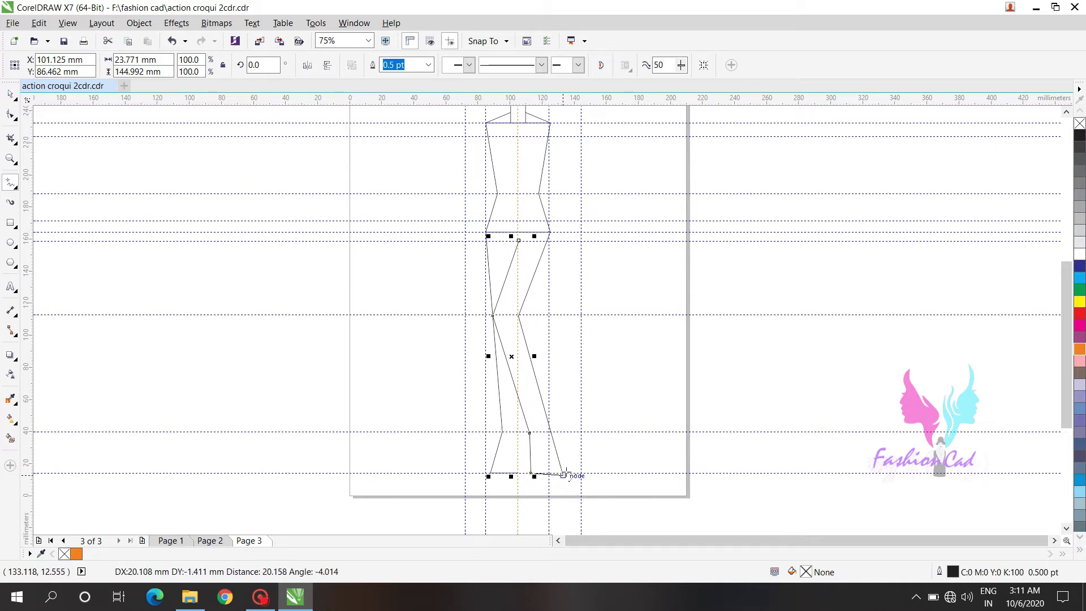
pyautogui.scroll(2, 574, 462)
# Reshape the new leg by moving its knee node and levelling the foot node.
pyautogui.click(11, 115)
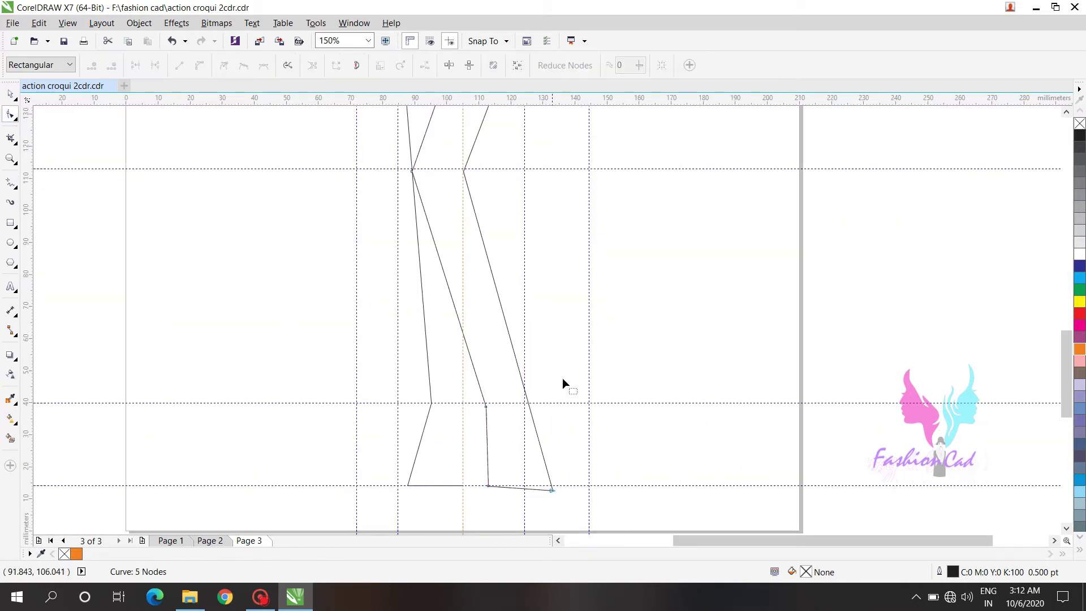
pyautogui.click(486, 406)
pyautogui.press('Up')
pyautogui.moveTo(485, 405); pyautogui.dragTo(496, 402)
pyautogui.moveTo(541, 478); pyautogui.dragTo(581, 514)
pyautogui.press('Up')
pyautogui.press('Up')
pyautogui.press('Up')
pyautogui.press('Up')
pyautogui.press('Up')
pyautogui.click(535, 476)
pyautogui.moveTo(507, 462); pyautogui.dragTo(585, 515)
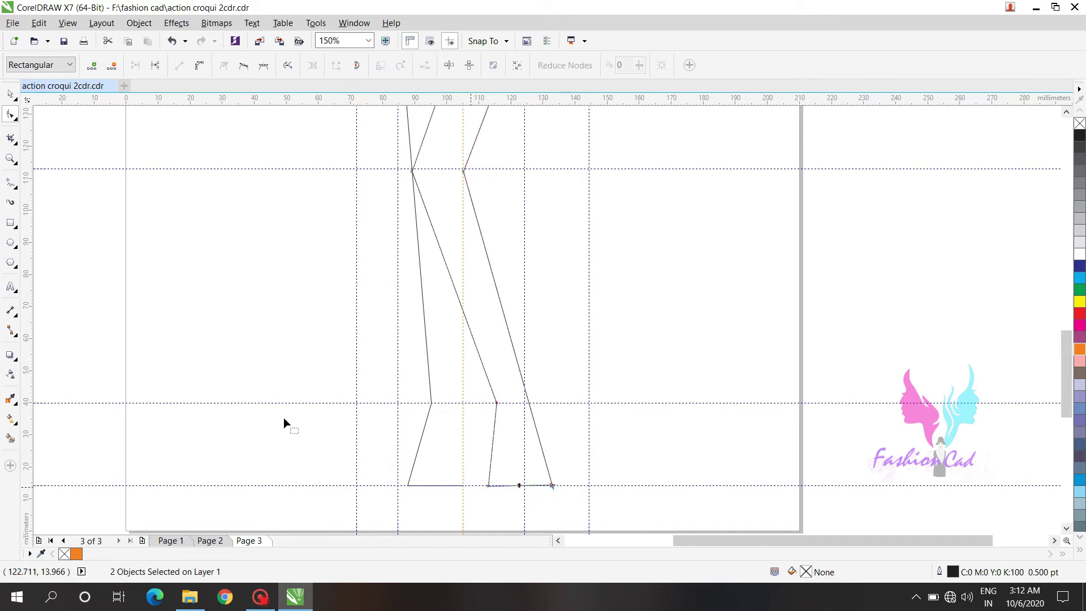
# Combine the two leg curves, join their meeting end nodes, and nudge the foot and hip nodes.
pyautogui.press('space')
pyautogui.hotkey('ctrl', 'l')
pyautogui.press('space')
pyautogui.moveTo(570, 502); pyautogui.dragTo(542, 475)
pyautogui.click(135, 65)
pyautogui.moveTo(465, 468); pyautogui.dragTo(497, 506)
pyautogui.press('Right')
pyautogui.press('Right')
pyautogui.press('Right')
pyautogui.press('Right')
pyautogui.press('Right')
pyautogui.press('Right')
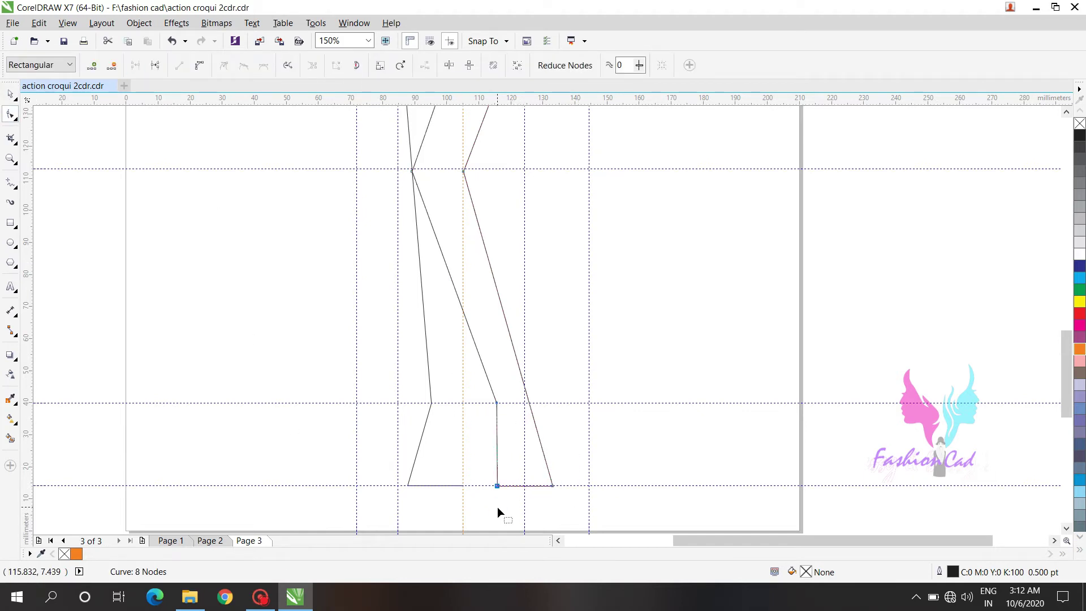
pyautogui.moveTo(483, 185); pyautogui.dragTo(482, 185)
pyautogui.press('Left')
pyautogui.press('Left')
pyautogui.press('Left')
pyautogui.press('Left')
pyautogui.press('Left')
# Draw a vertical inner left leg line up from the foot.
pyautogui.moveTo(383, 156); pyautogui.dragTo(432, 182)
pyautogui.press('F5')
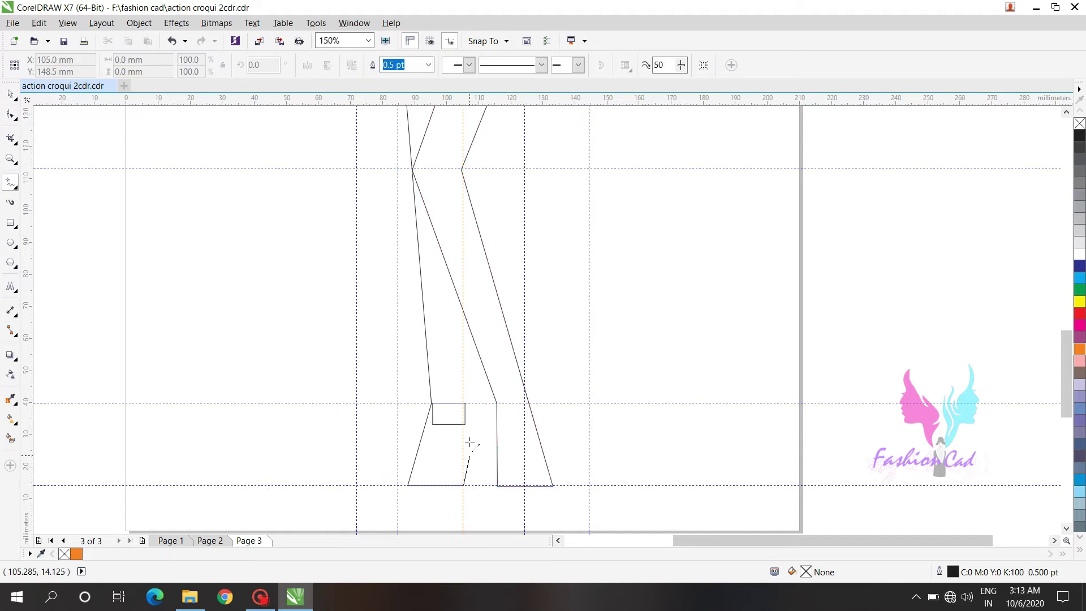
pyautogui.click(464, 312)
pyautogui.press('space')
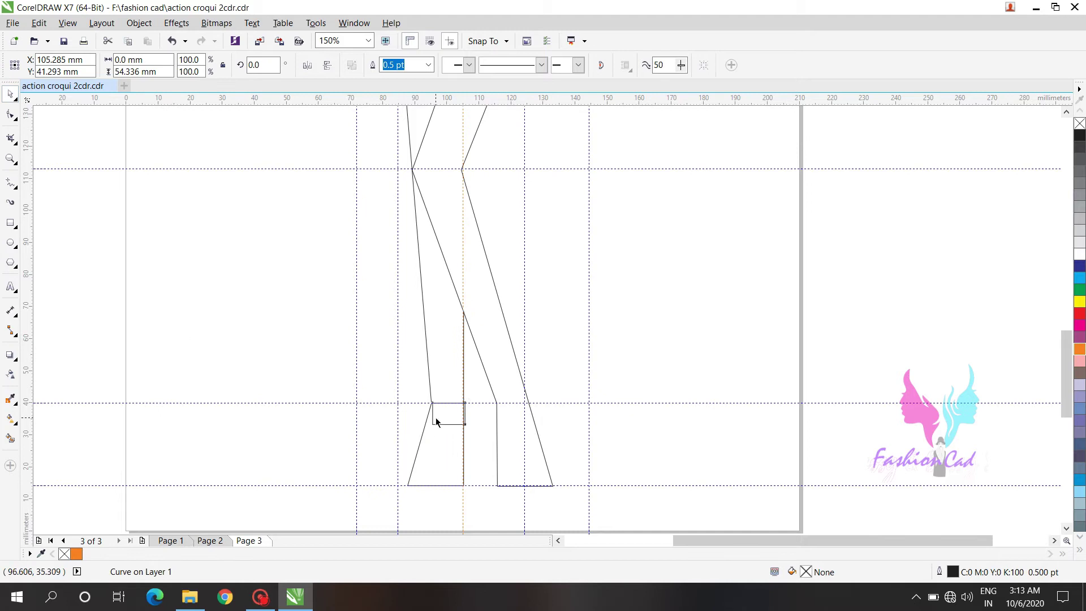
# Combine the inner line with the left leg outline and join their bottom nodes.
pyautogui.moveTo(436, 421); pyautogui.dragTo(483, 449)
pyautogui.click(464, 337)
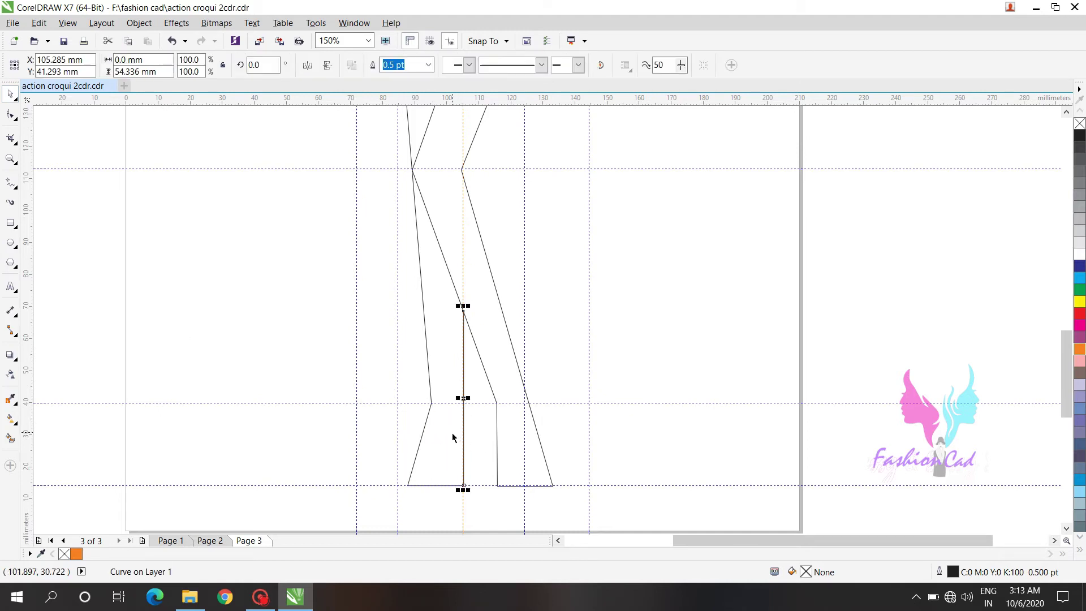
pyautogui.keyDown('shift'); pyautogui.click(426, 430); pyautogui.keyUp('shift')
pyautogui.hotkey('ctrl', 'l')
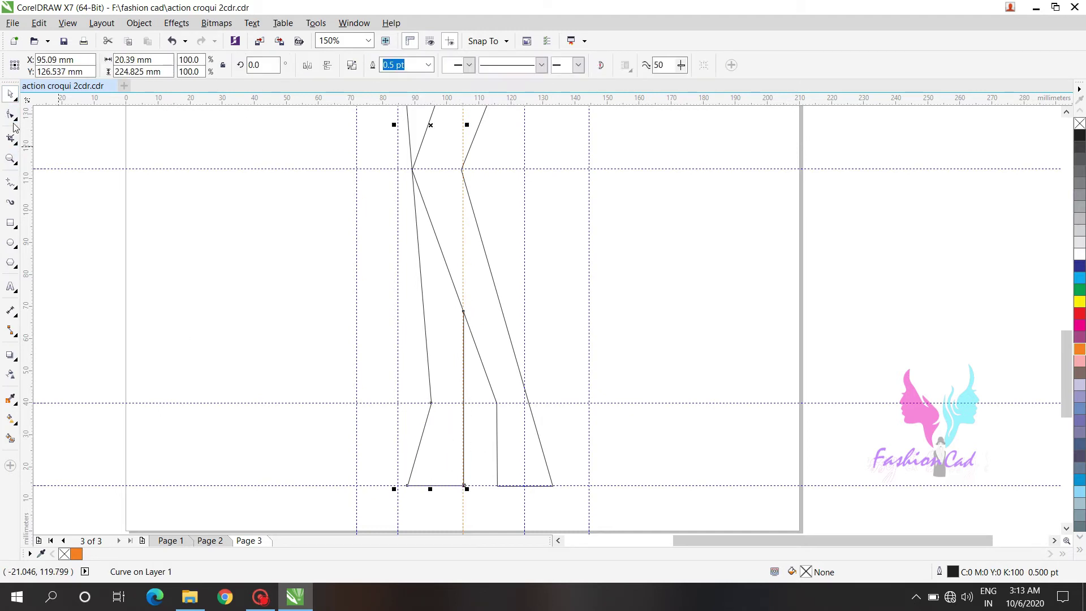
pyautogui.press('F10')
pyautogui.moveTo(442, 461); pyautogui.dragTo(477, 500)
pyautogui.click(135, 65)
pyautogui.scroll(-5, 491, 375)
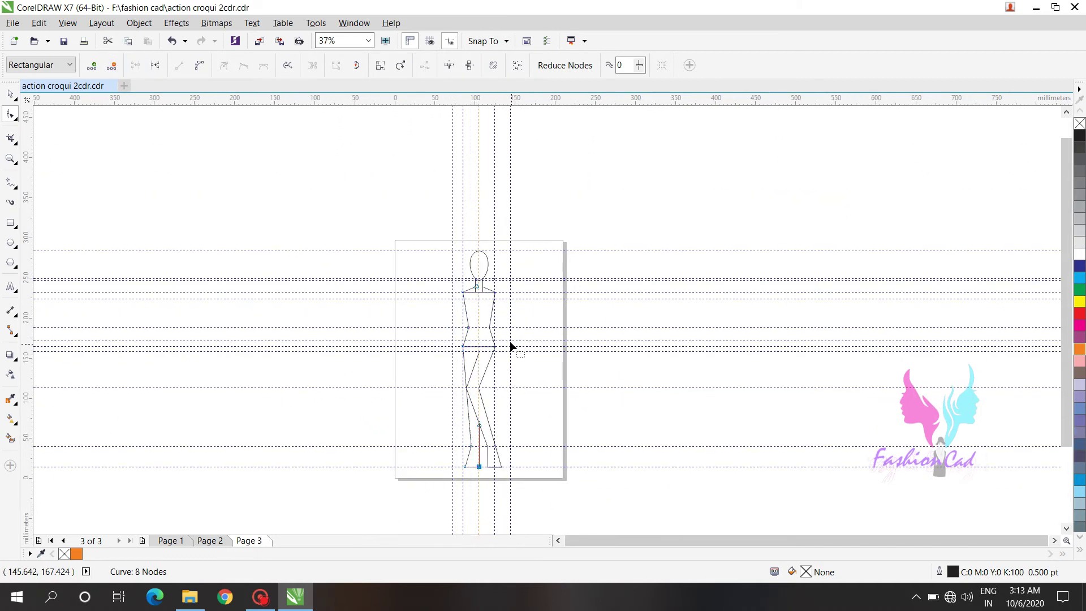
pyautogui.press('space')
# Snap the short leg line's top node to the guide crossing.
pyautogui.click(556, 310)
pyautogui.scroll(7, 565, 279)
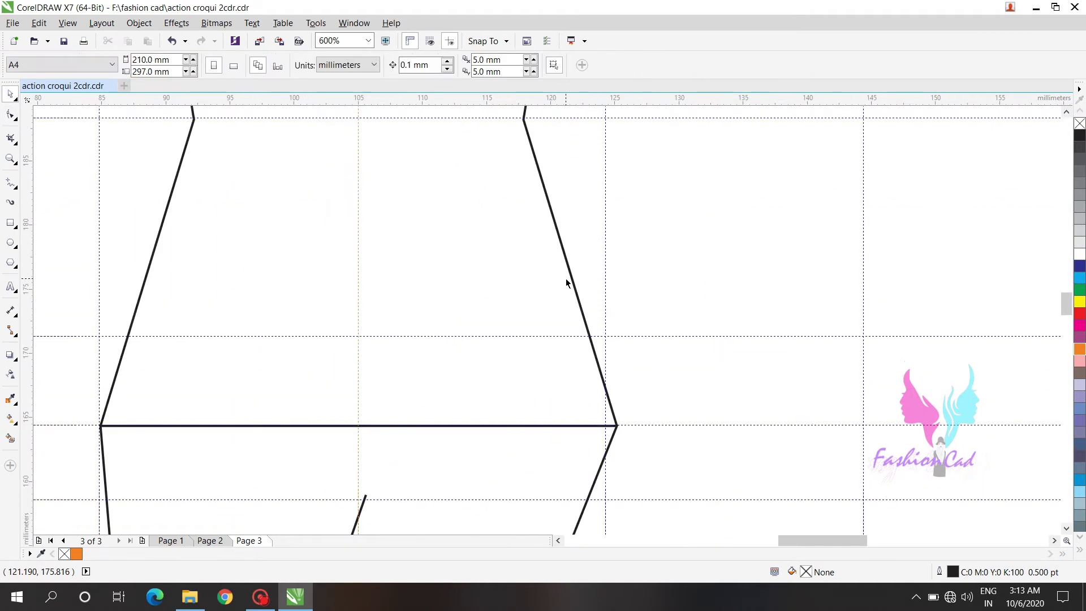
pyautogui.click(362, 512)
pyautogui.click(10, 115)
pyautogui.scroll(-1, 378, 494)
pyautogui.moveTo(366, 470); pyautogui.dragTo(357, 474)
# Draw the V-shaped hip lines, give them and the crossbar a dotted style, and fit the croqui in view.
pyautogui.click(11, 185)
pyautogui.moveTo(128, 310)
pyautogui.mouseDown()
pyautogui.moveTo(591, 310)
pyautogui.moveTo(356, 476)
pyautogui.moveTo(128, 310)
pyautogui.mouseUp()
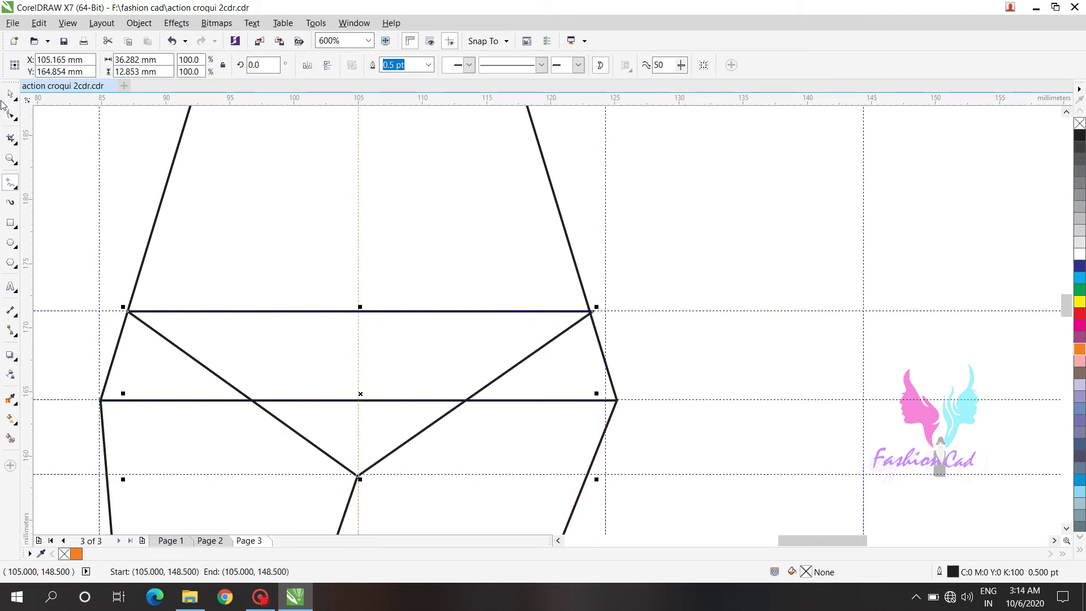
pyautogui.press('space')
pyautogui.click(541, 65)
pyautogui.click(541, 64)
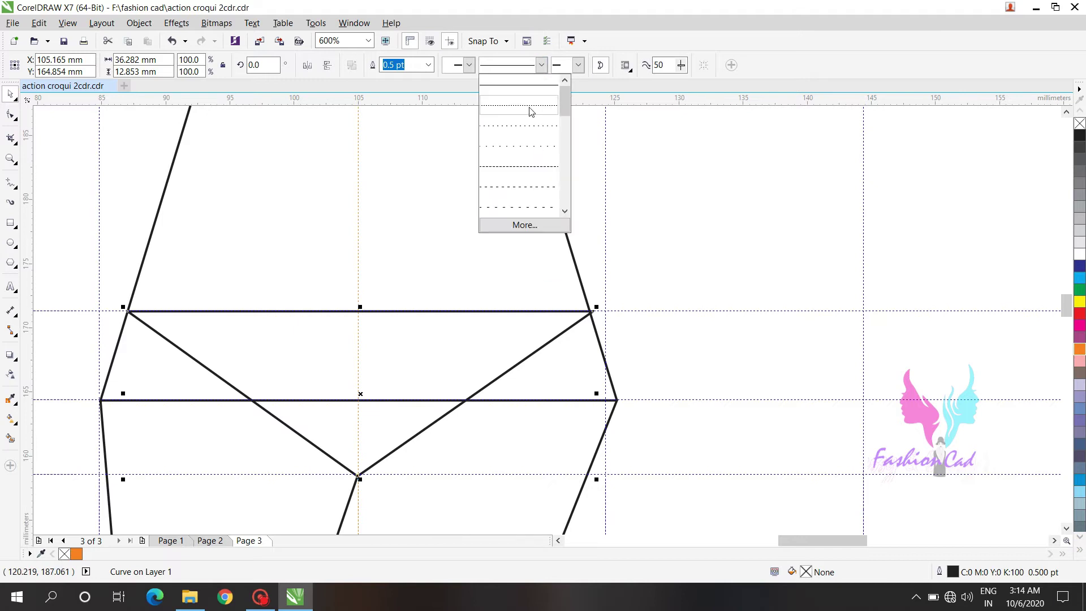
pyautogui.click(519, 125)
pyautogui.click(680, 246)
pyautogui.press('F4')
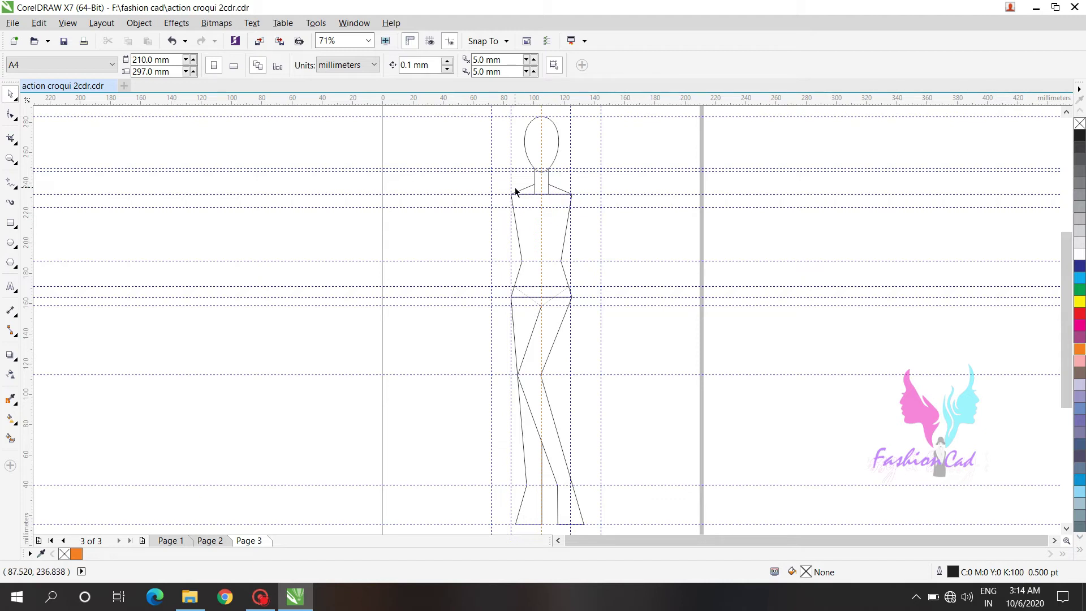
# Outline the left arm from shoulder through elbow and wrist to a zigzag hand and back up.
pyautogui.scroll(2, 515, 191)
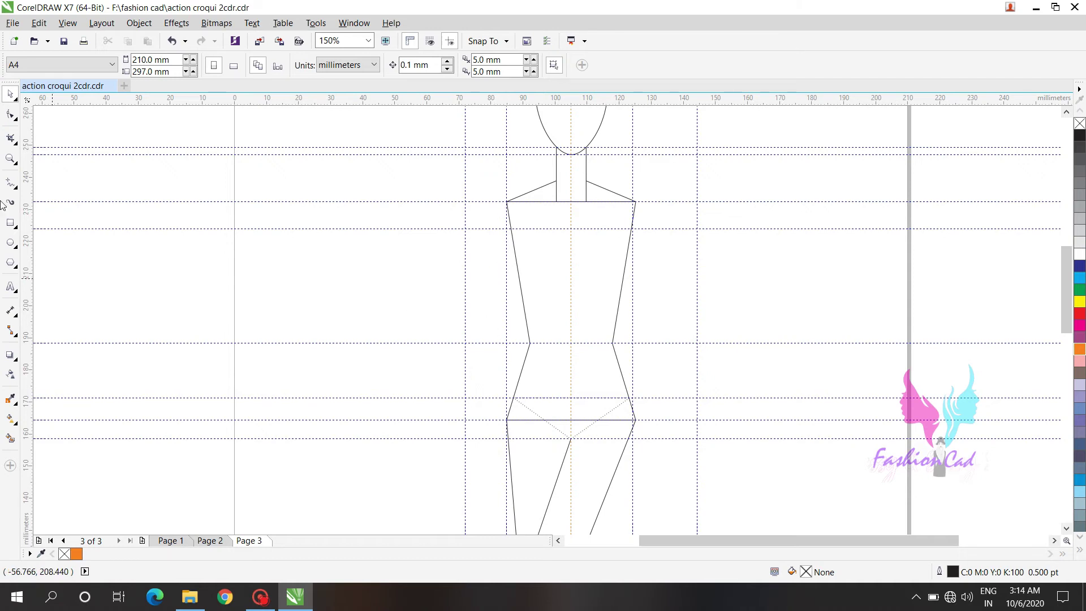
pyautogui.click(10, 183)
pyautogui.click(506, 202)
pyautogui.click(465, 344)
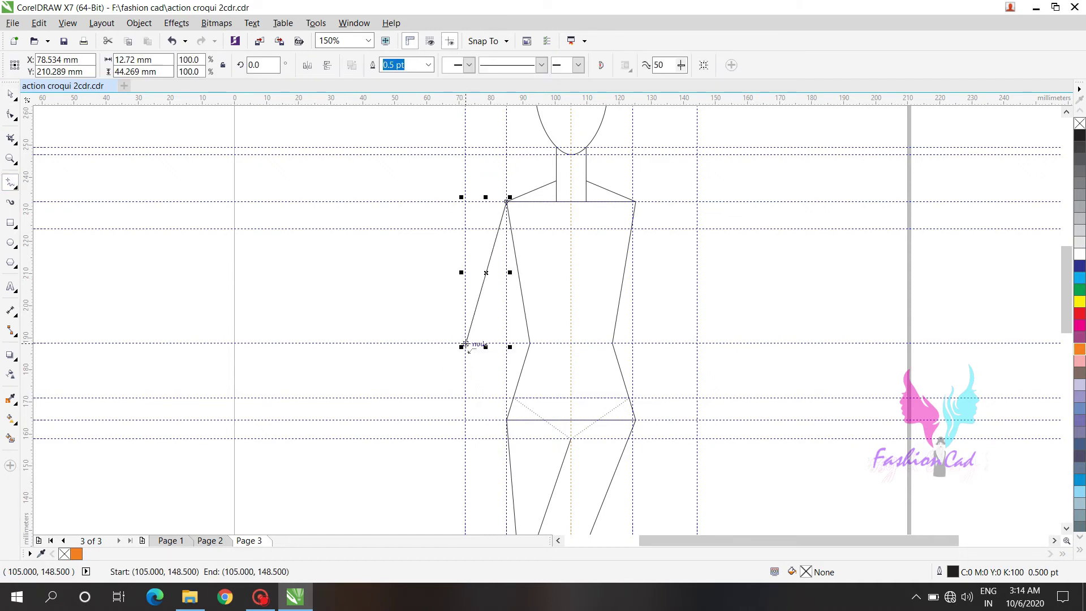
pyautogui.click(464, 348)
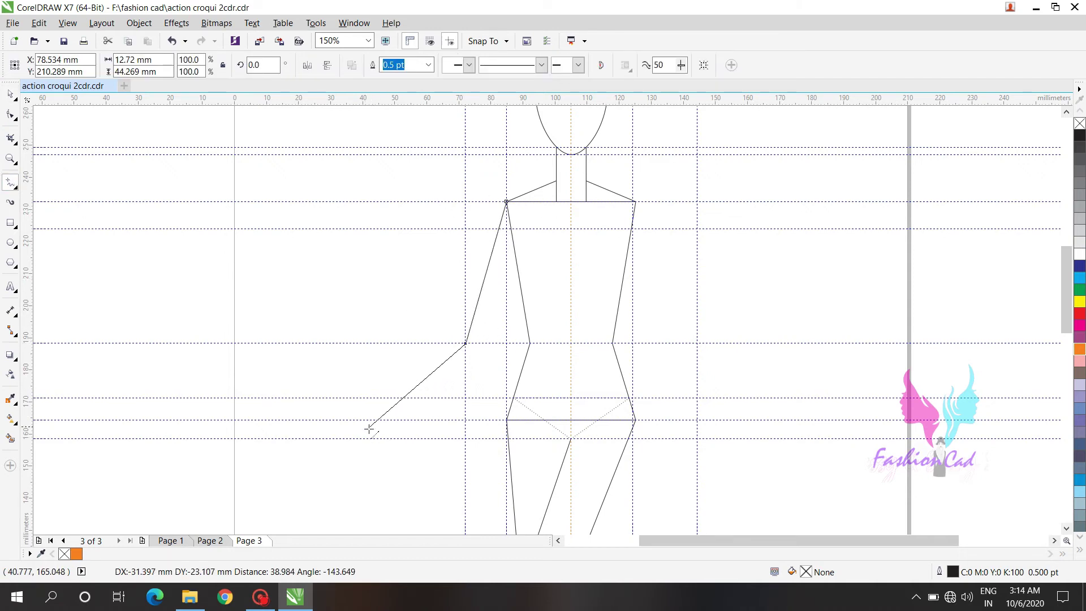
pyautogui.click(393, 418)
pyautogui.click(391, 440)
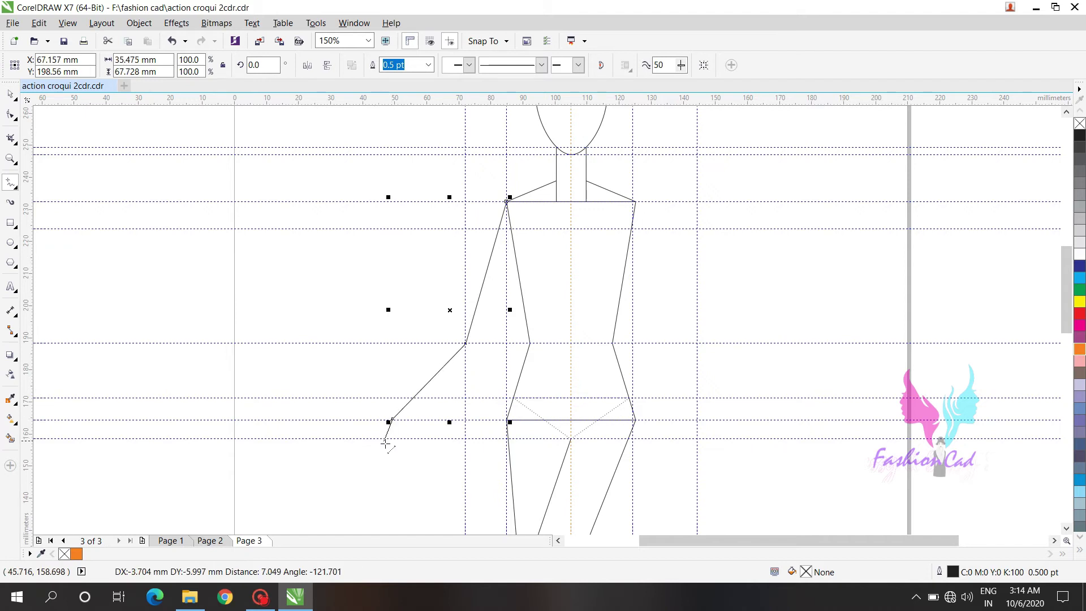
pyautogui.click(403, 422)
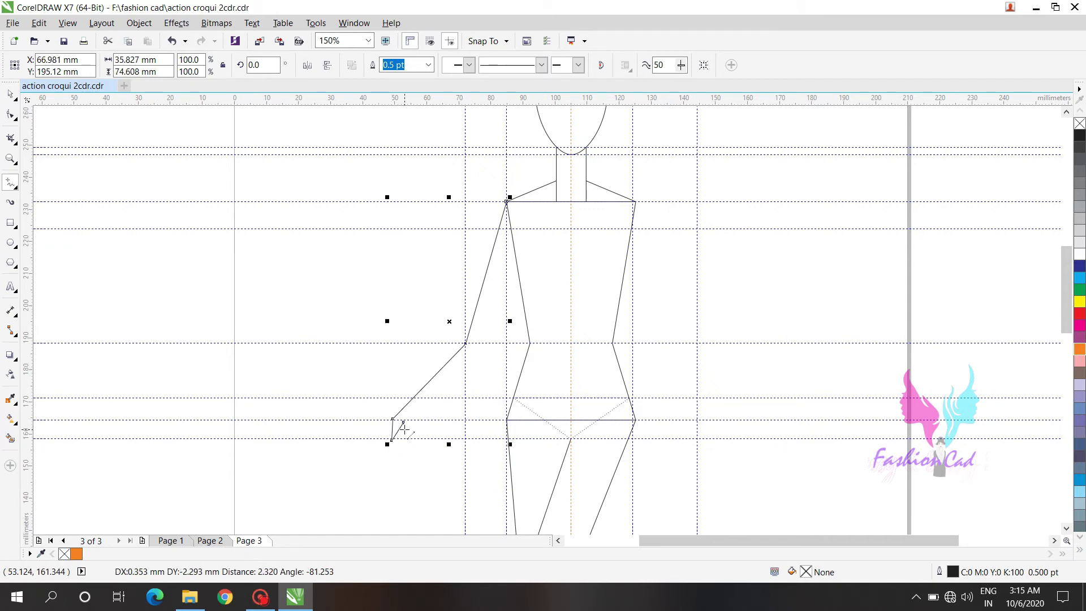
pyautogui.click(413, 419)
pyautogui.click(491, 343)
pyautogui.doubleClick(513, 231)
# Nudge the left arm's elbow corner slightly up and to the left.
pyautogui.press('F10')
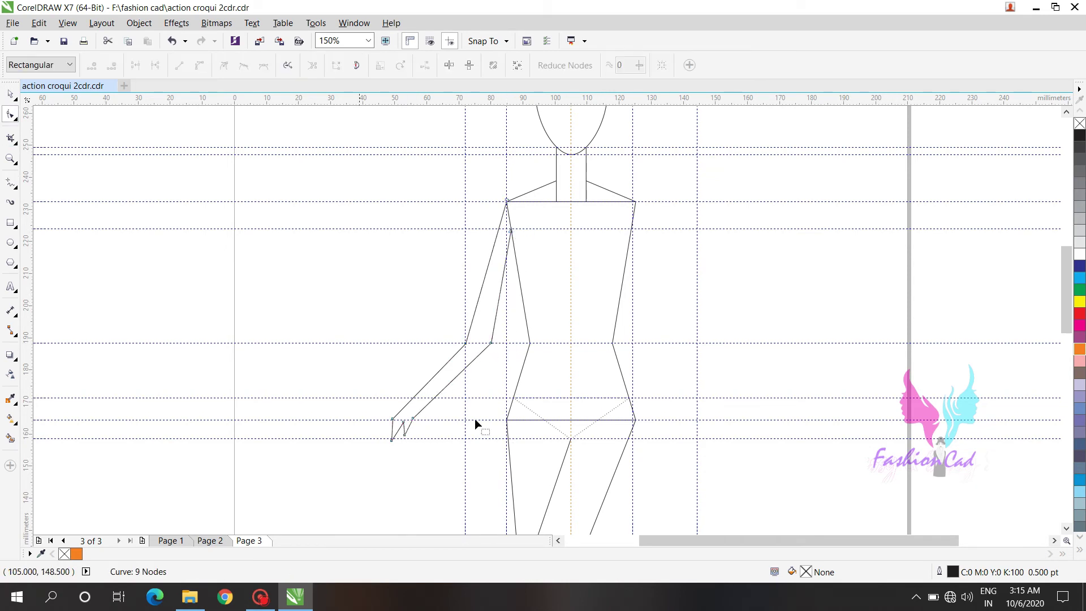
pyautogui.scroll(3, 479, 340)
pyautogui.scroll(3, 490, 270)
pyautogui.scroll(-3, 429, 260)
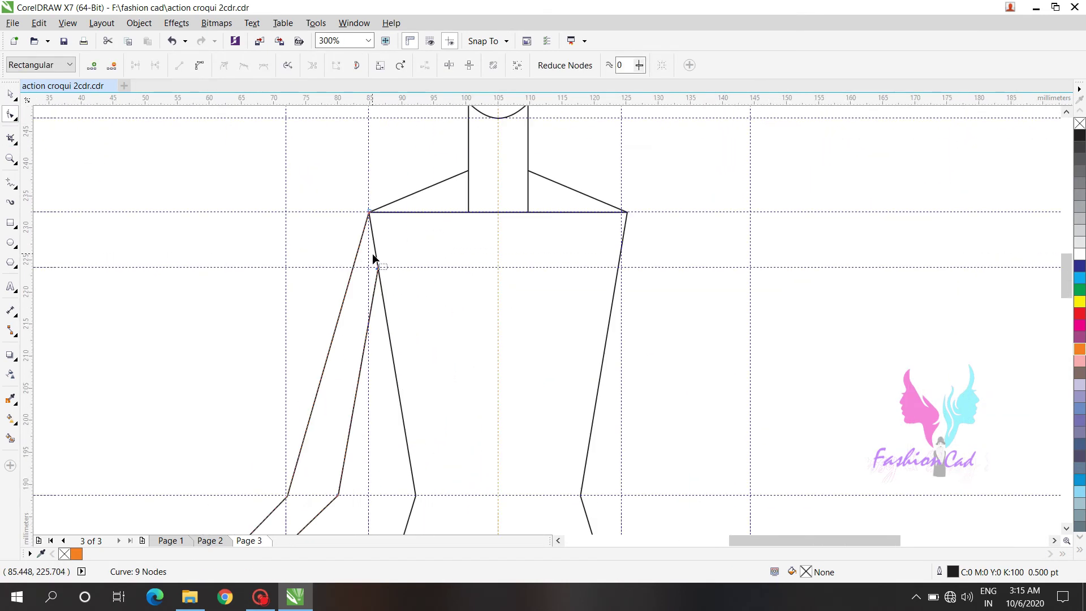
pyautogui.scroll(1, 370, 277)
pyautogui.moveTo(321, 290); pyautogui.dragTo(318, 288)
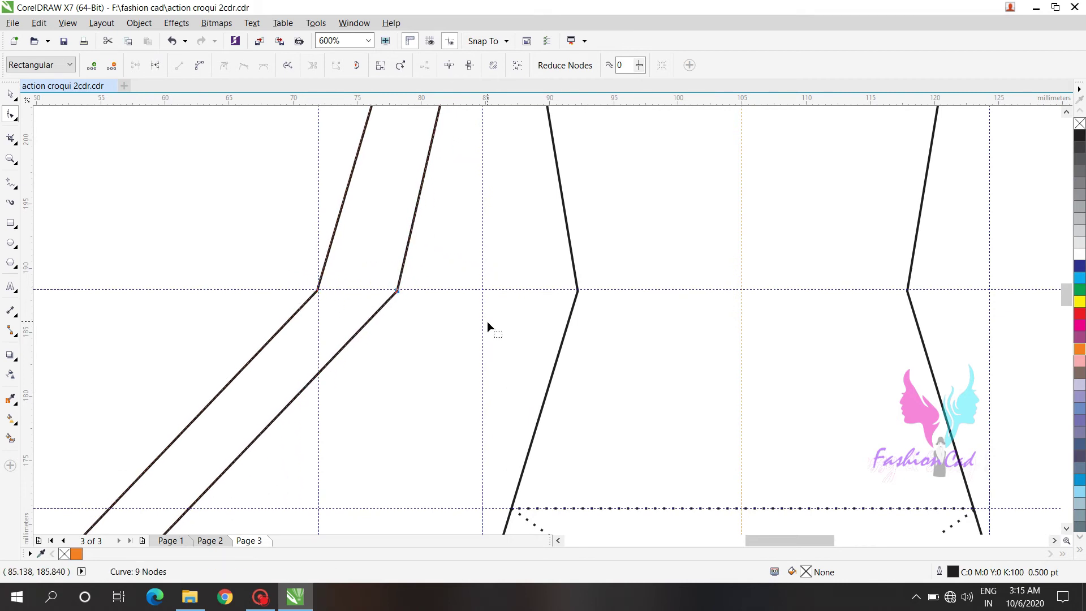
pyautogui.scroll(-1, 487, 322)
# Shift the hand's lower points right and move the bottom hand point down.
pyautogui.moveTo(306, 365); pyautogui.dragTo(416, 443)
pyautogui.press('Right')
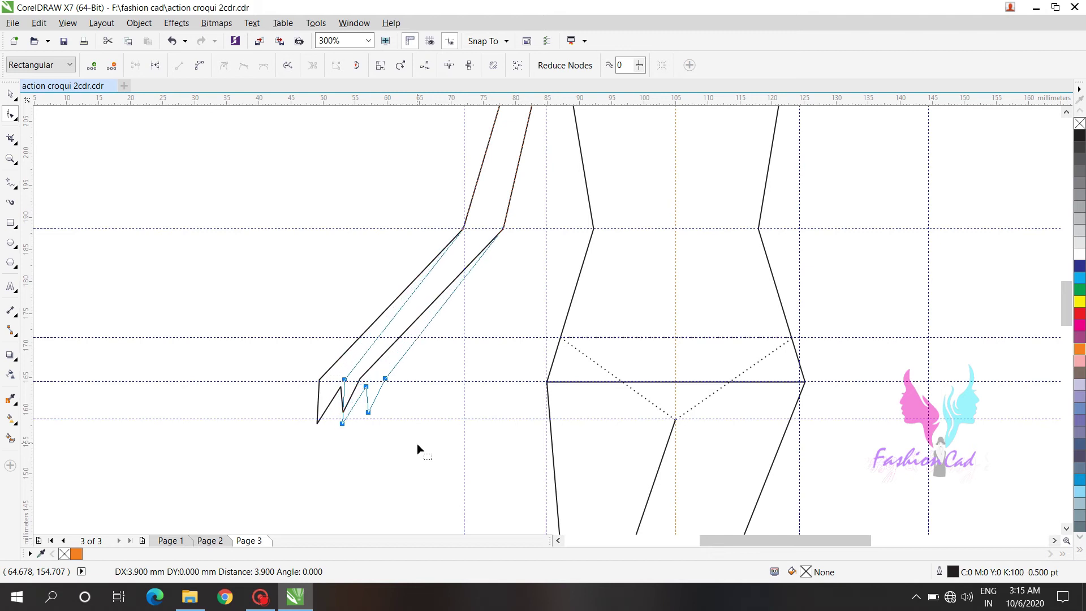
pyautogui.press('Right')
pyautogui.press('Right')
pyautogui.press('Left')
pyautogui.press('Left')
pyautogui.moveTo(352, 409); pyautogui.dragTo(372, 448)
pyautogui.press('Down')
pyautogui.press('Down')
pyautogui.press('Down')
pyautogui.press('Down')
pyautogui.press('Right')
pyautogui.moveTo(382, 379); pyautogui.dragTo(397, 421)
pyautogui.press('Down')
pyautogui.press('Down')
pyautogui.press('Down')
pyautogui.press('Down')
# Move the middle hand points down-left and pull the two upper hand junctions inward.
pyautogui.press('Left')
pyautogui.press('Left')
pyautogui.press('Left')
pyautogui.moveTo(399, 368); pyautogui.dragTo(421, 392)
pyautogui.press('Left')
pyautogui.press('Left')
pyautogui.press('Left')
pyautogui.press('Left')
pyautogui.press('Left')
pyautogui.press('Left')
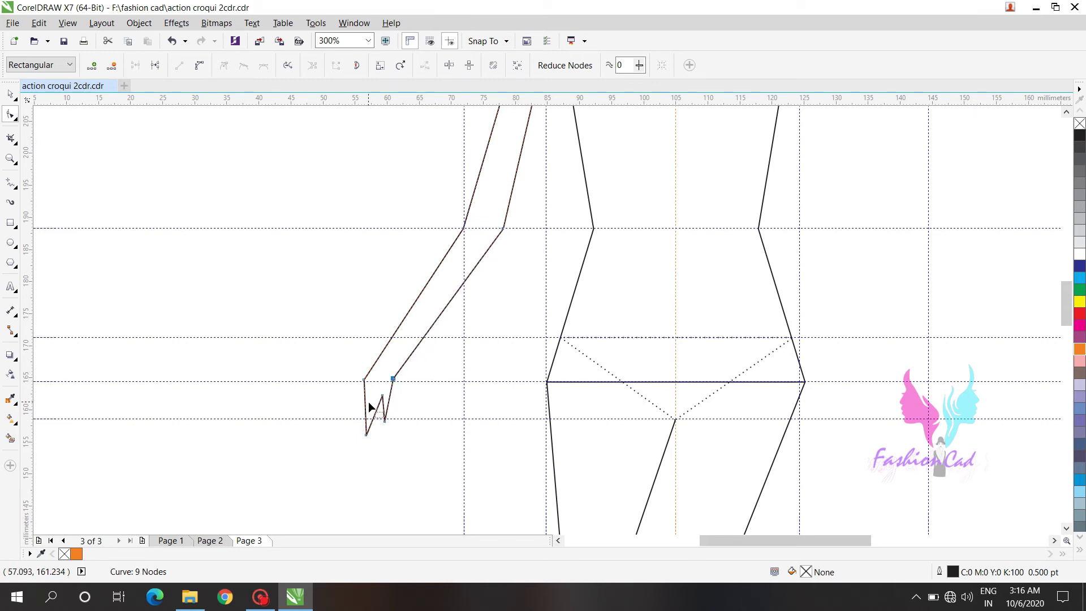
pyautogui.press('Down')
pyautogui.press('Down')
pyautogui.press('Down')
pyautogui.press('Left')
pyautogui.press('Left')
pyautogui.press('Left')
pyautogui.moveTo(332, 369); pyautogui.dragTo(374, 389)
pyautogui.press('Right')
pyautogui.press('Right')
pyautogui.press('Right')
# Adjust the bottom-left and lower-middle hand points to tidy the zigzag.
pyautogui.moveTo(358, 428); pyautogui.dragTo(379, 446)
pyautogui.press('Right')
pyautogui.press('Right')
pyautogui.press('Right')
pyautogui.press('Down')
pyautogui.press('Down')
pyautogui.press('Down')
pyautogui.press('Down')
pyautogui.press('Down')
pyautogui.press('Down')
pyautogui.press('Up')
pyautogui.press('Up')
pyautogui.press('Up')
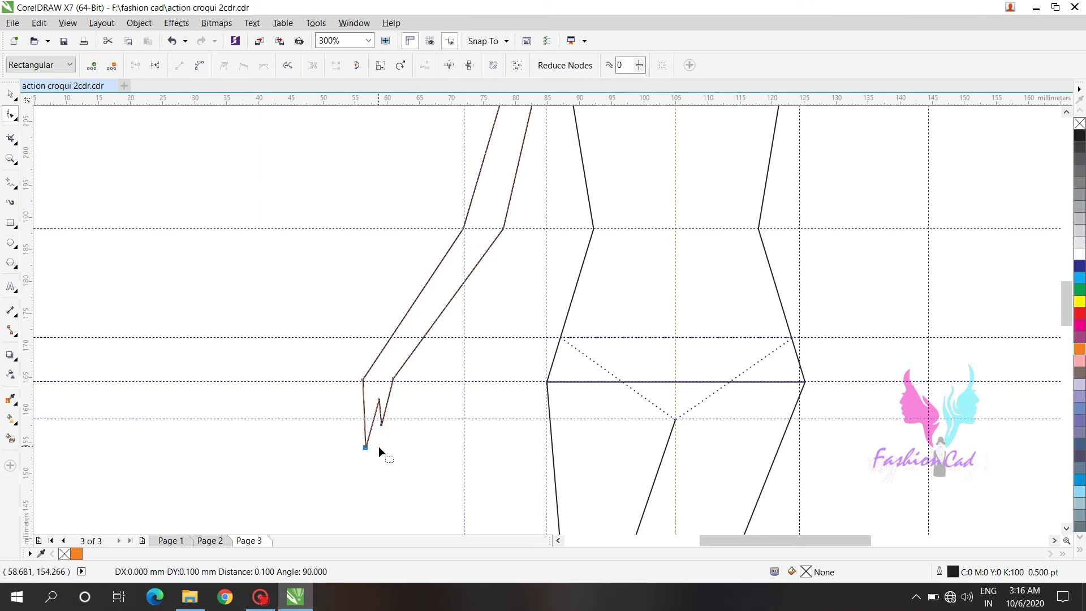
pyautogui.press('Tab')
pyautogui.press('Tab')
pyautogui.press('Up')
pyautogui.press('Up')
pyautogui.press('Up')
pyautogui.press('Right')
pyautogui.press('Right')
# Lower the inner arm's upper point so it meets the torso below the shoulder.
pyautogui.press('space')
pyautogui.press('F4')
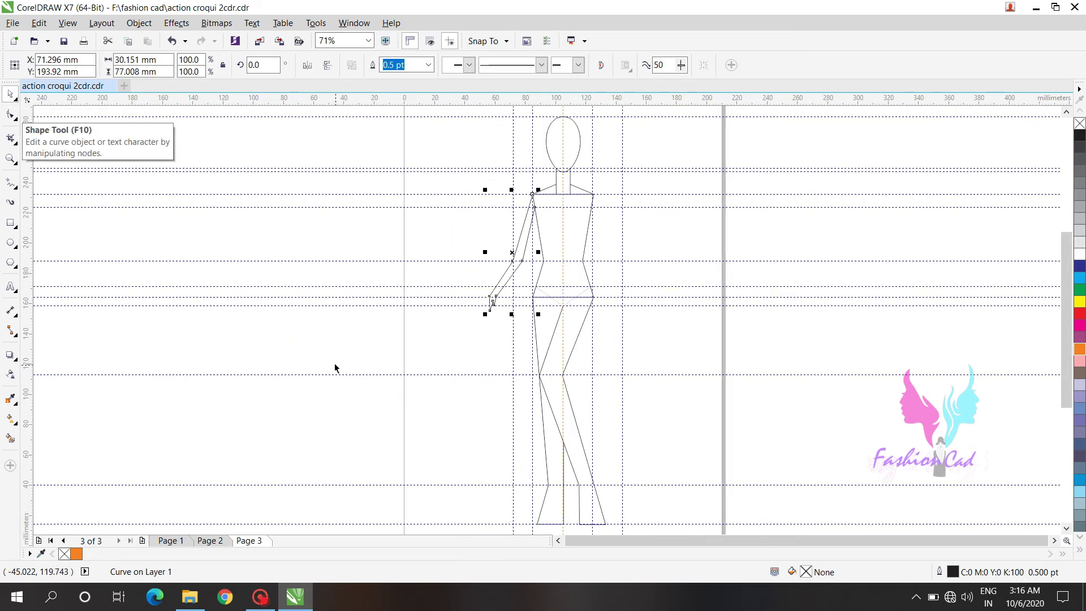
pyautogui.press('Escape')
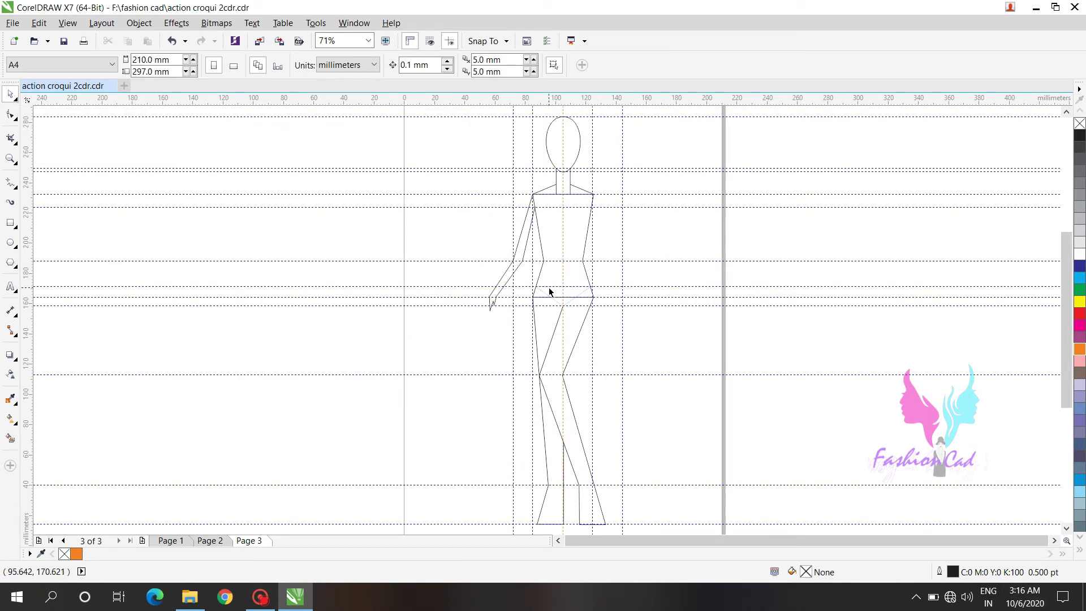
pyautogui.click(524, 249)
pyautogui.scroll(2, 525, 248)
pyautogui.press('space')
pyautogui.moveTo(534, 188); pyautogui.dragTo(535, 198)
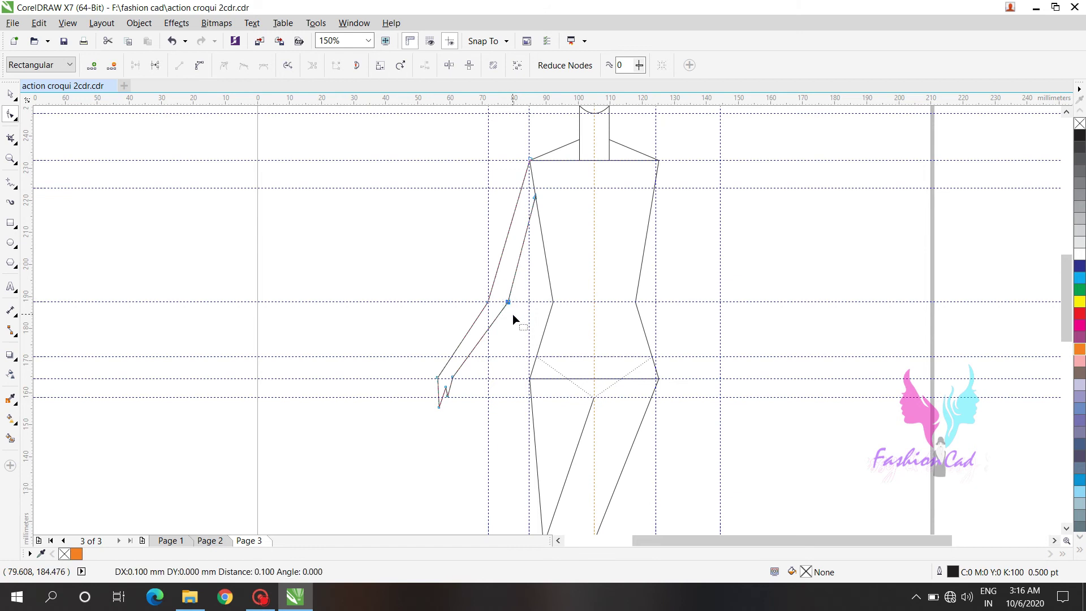
# Select the reshaped hand points to check them, then return to the Pick tool.
pyautogui.click(453, 376)
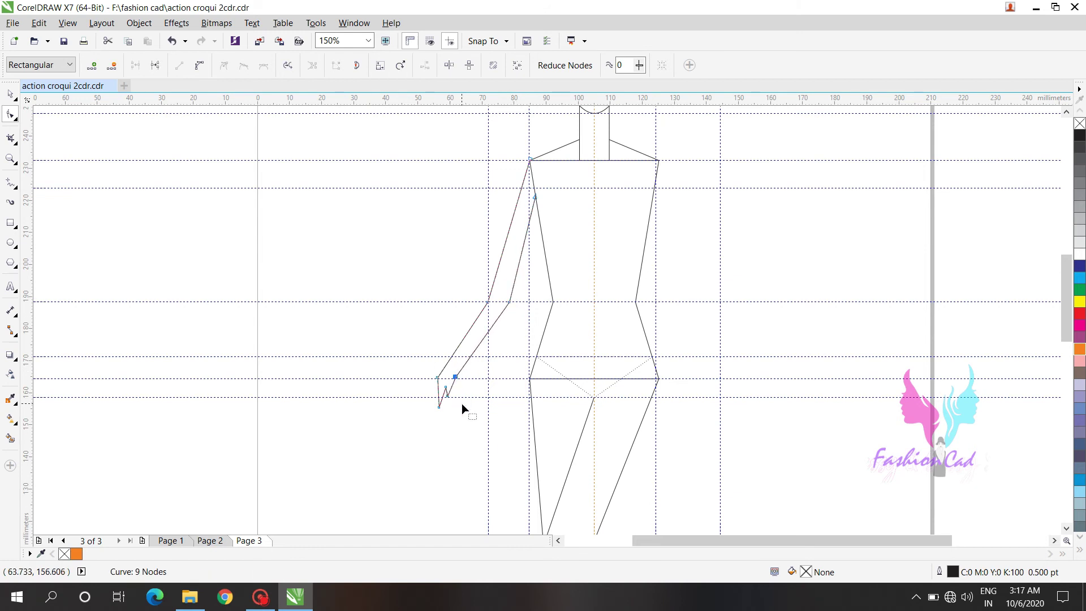
pyautogui.scroll(2, 464, 408)
pyautogui.moveTo(311, 293)
pyautogui.mouseDown()
pyautogui.moveTo(436, 447)
pyautogui.moveTo(427, 460)
pyautogui.mouseUp()
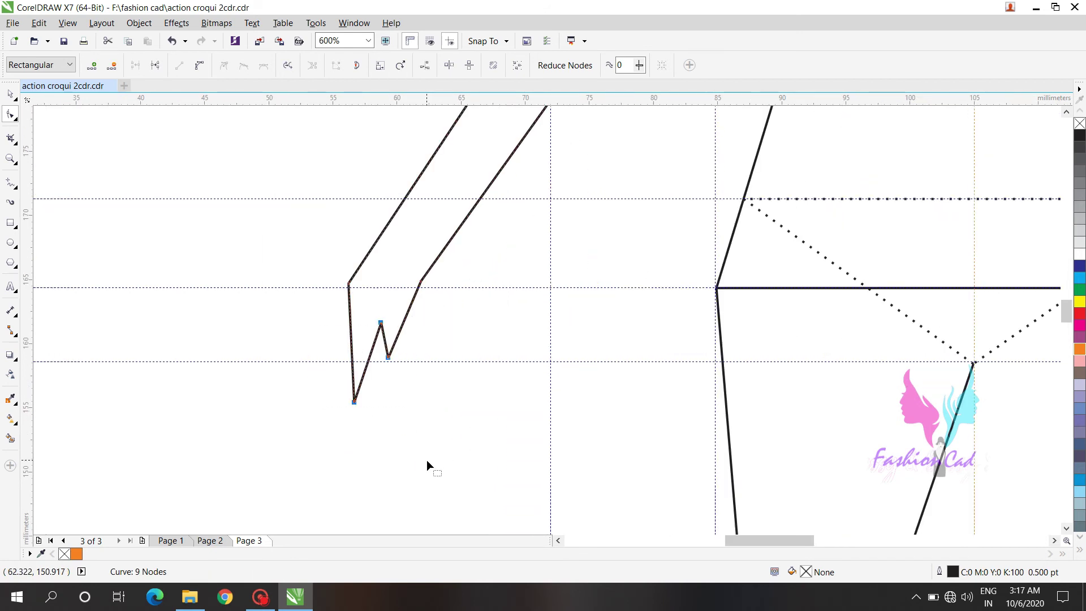
pyautogui.scroll(-2, 418, 430)
pyautogui.click(7, 95)
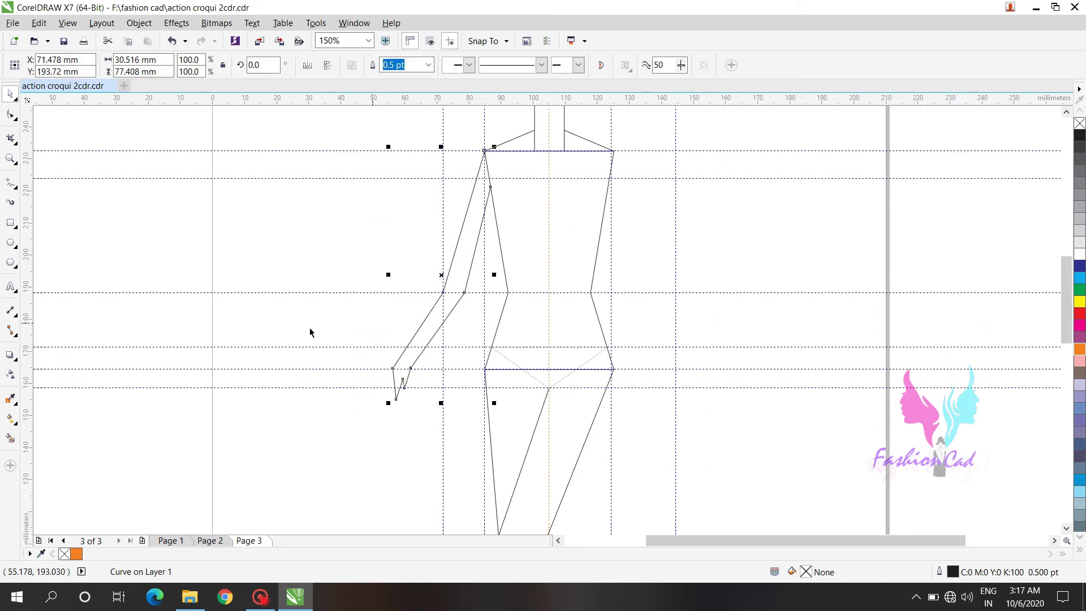
pyautogui.click(582, 180)
pyautogui.scroll(2, 565, 184)
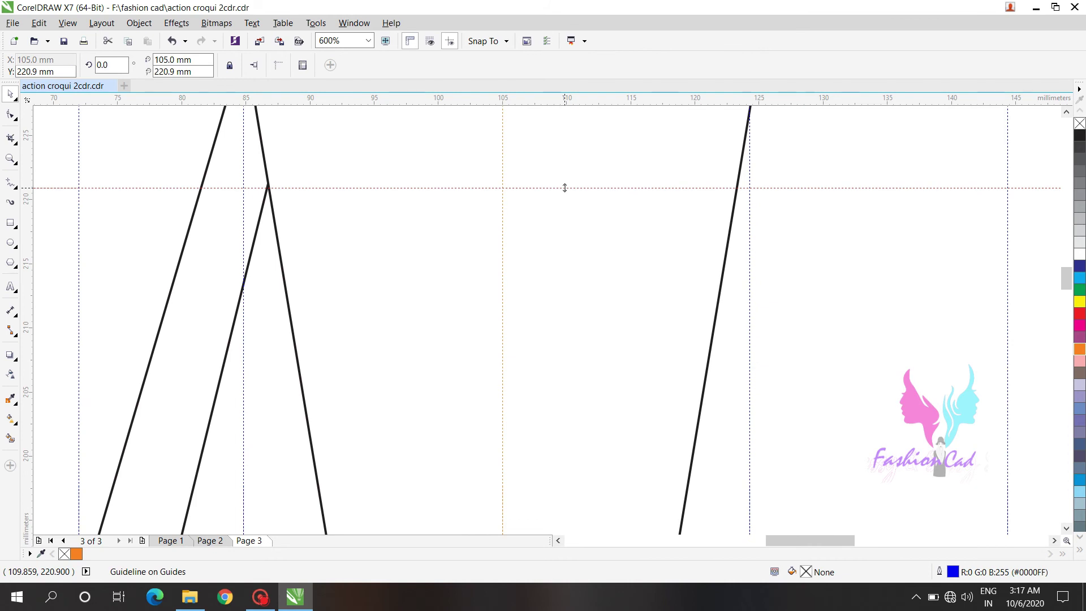
# Draw the second arm's outer line from the shoulder out to the elbow and down to the hip.
pyautogui.scroll(-2, 564, 188)
pyautogui.press('F5')
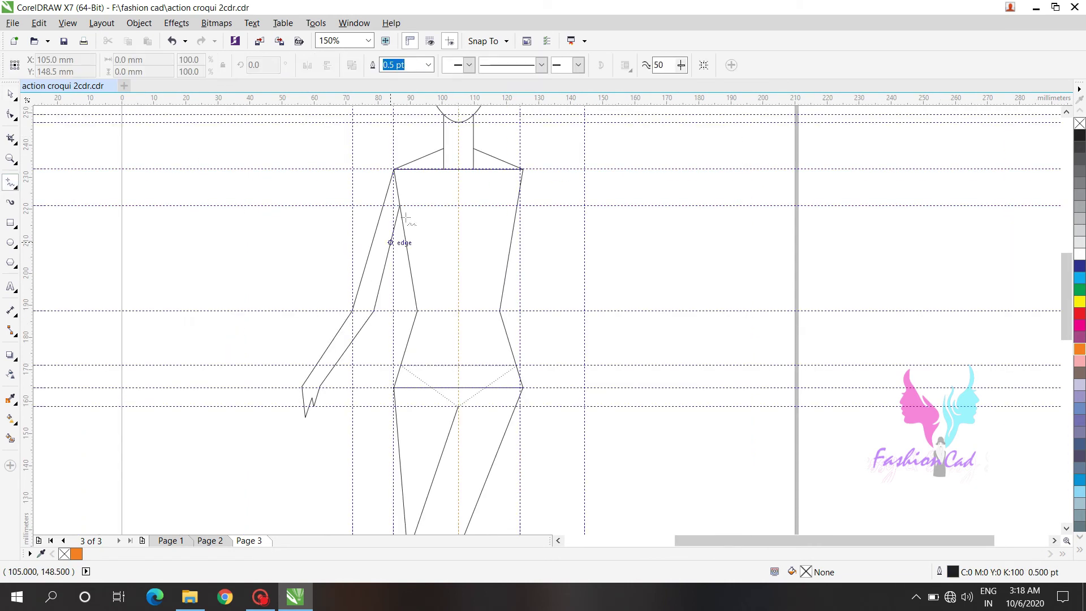
pyautogui.click(535, 188)
pyautogui.click(585, 310)
pyautogui.click(543, 389)
# Draw the arm's inner edge through the inner elbow to below the hip, then start the hand.
pyautogui.click(516, 205)
pyautogui.click(561, 311)
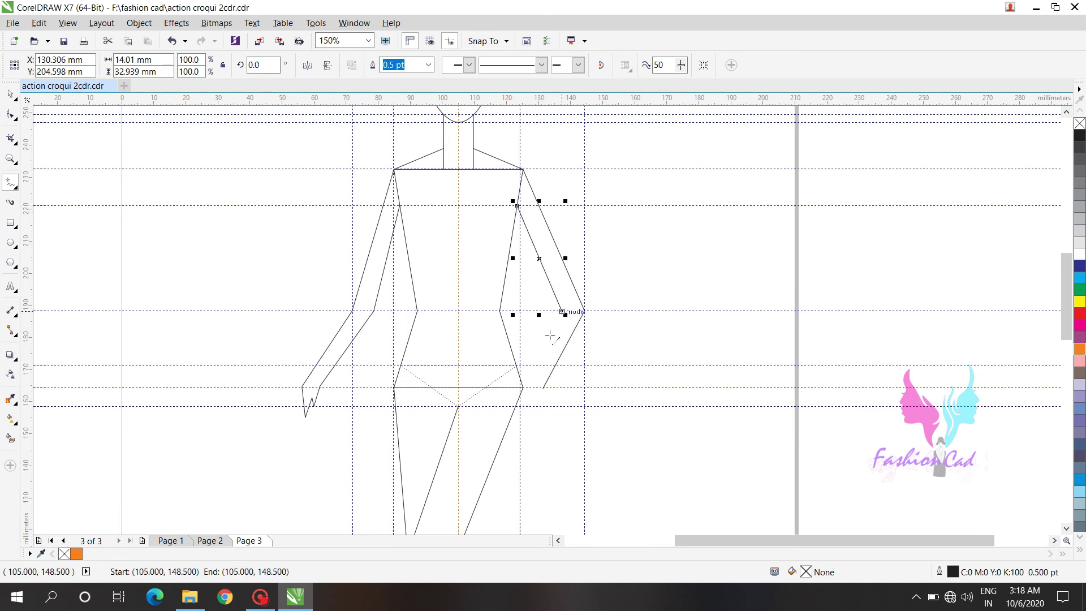
pyautogui.click(523, 388)
pyautogui.click(523, 388)
pyautogui.doubleClick(522, 412)
pyautogui.press('F10')
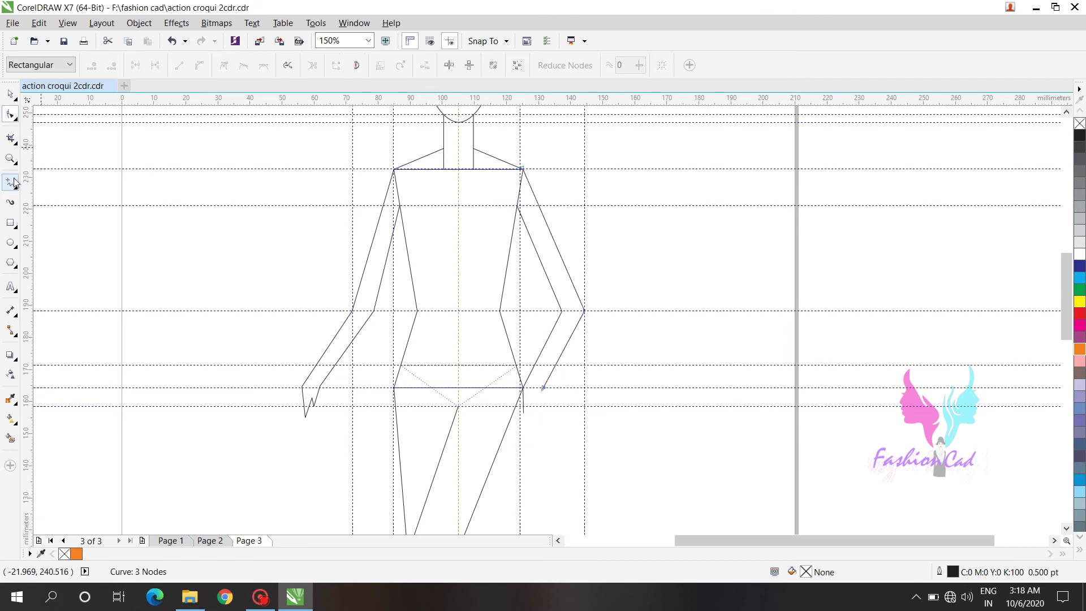
pyautogui.click(14, 181)
pyautogui.click(542, 389)
# Draw the right hand as a bent stroke from the hip to the fingertips.
pyautogui.click(547, 405)
pyautogui.doubleClick(528, 426)
pyautogui.press('F10')
pyautogui.scroll(4, 561, 438)
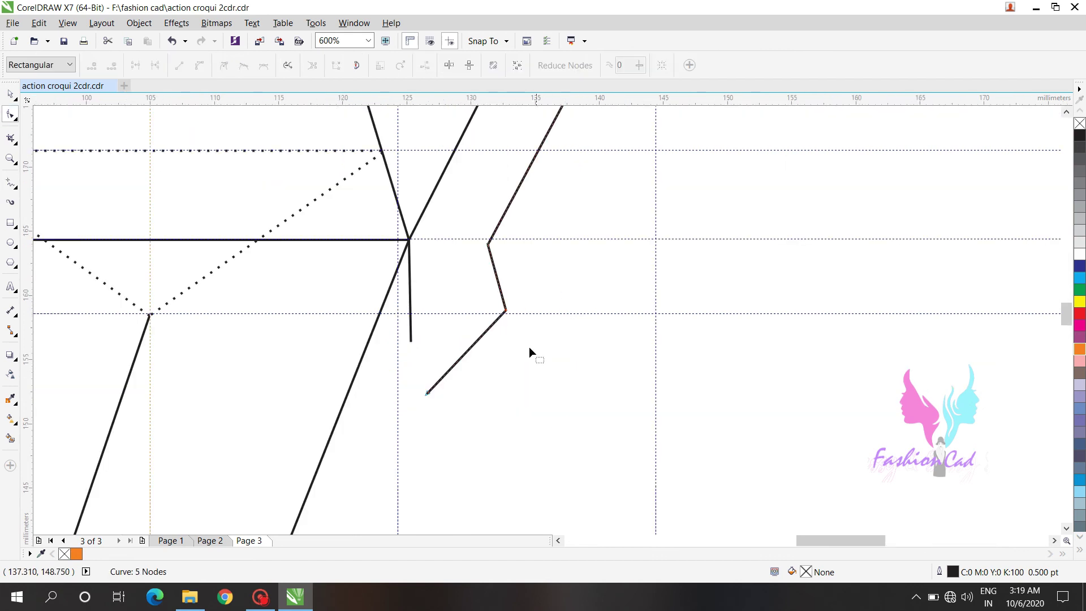
# Nudge the hand's end point up-right and join the inner arm line to the hand tip.
pyautogui.moveTo(400, 368); pyautogui.dragTo(459, 441)
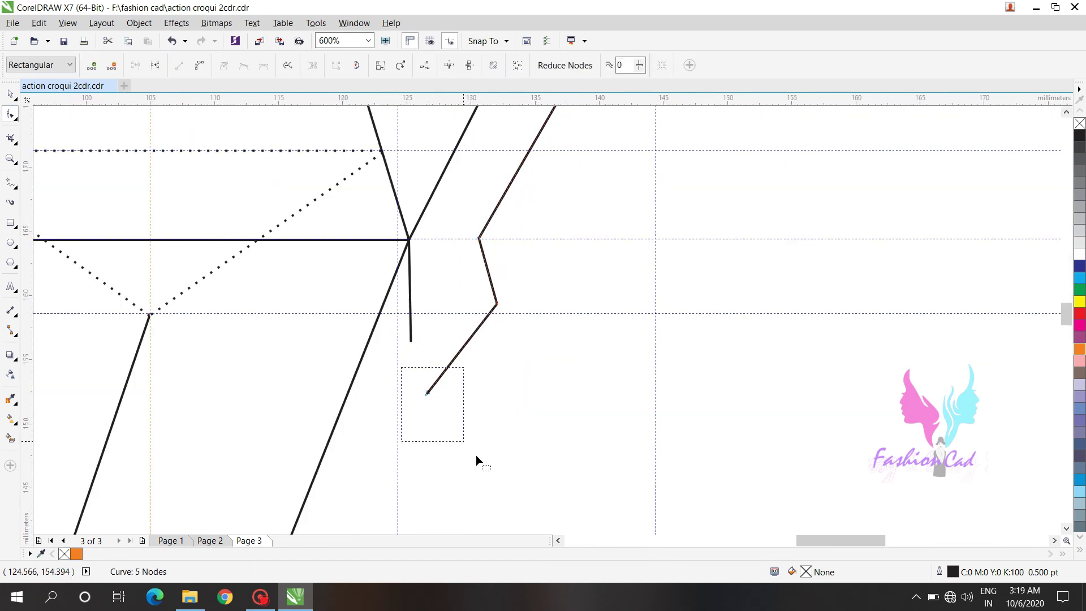
pyautogui.press('Right')
pyautogui.press('Right')
pyautogui.press('Right')
pyautogui.press('Up')
pyautogui.press('Up')
pyautogui.press('Up')
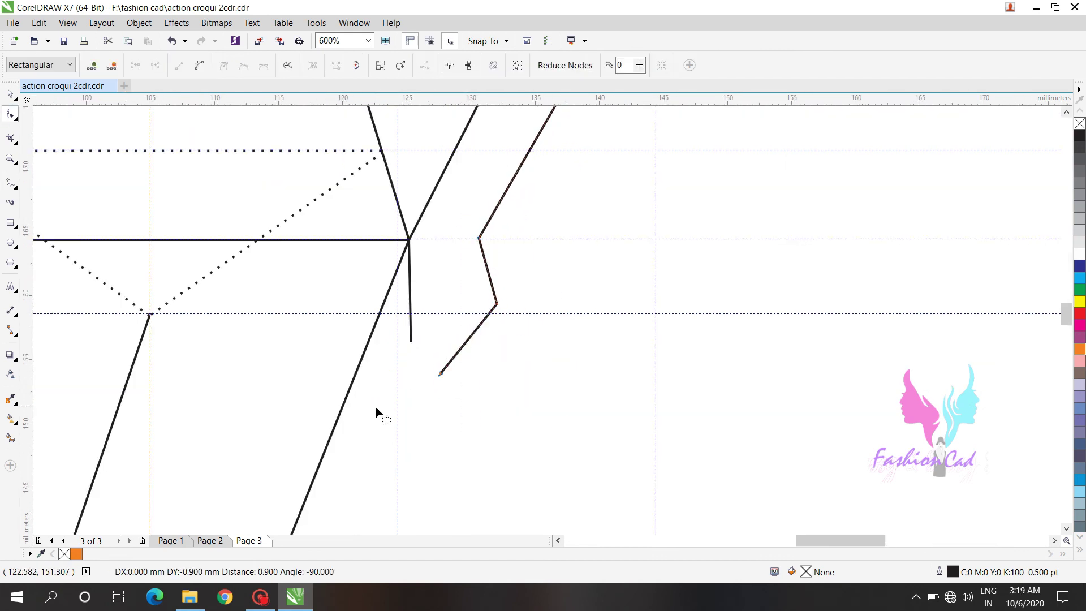
pyautogui.moveTo(411, 341); pyautogui.dragTo(437, 373)
pyautogui.hotkey('shift', 'F4')
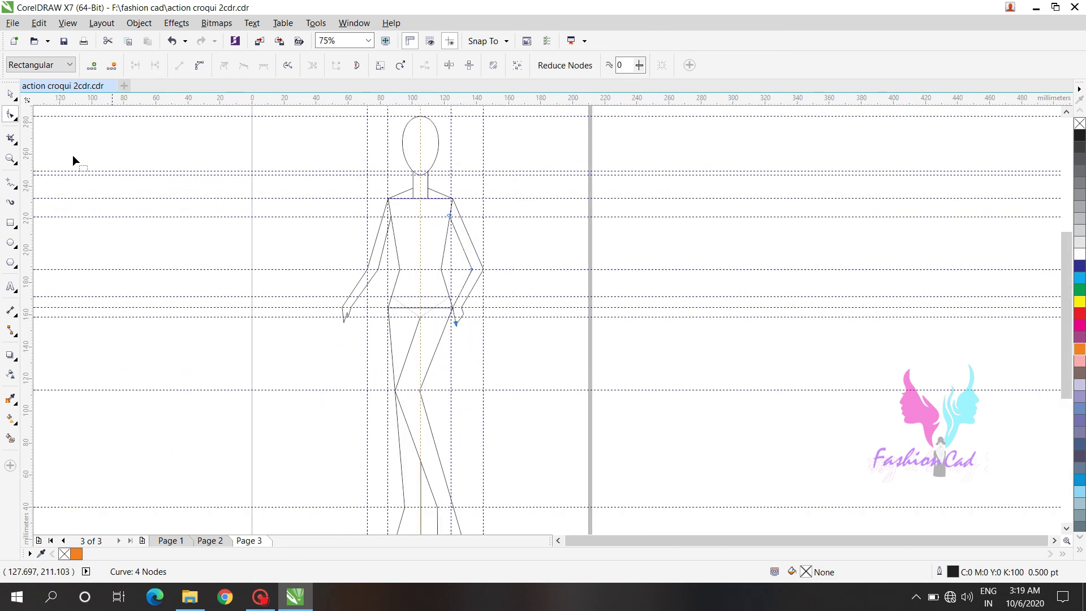
pyautogui.press('space')
# Delete the six horizontal guidelines across the figure.
pyautogui.click(328, 211)
pyautogui.press('Delete')
pyautogui.click(324, 261)
pyautogui.press('Delete')
pyautogui.click(321, 297)
pyautogui.press('Delete')
pyautogui.press('Delete')
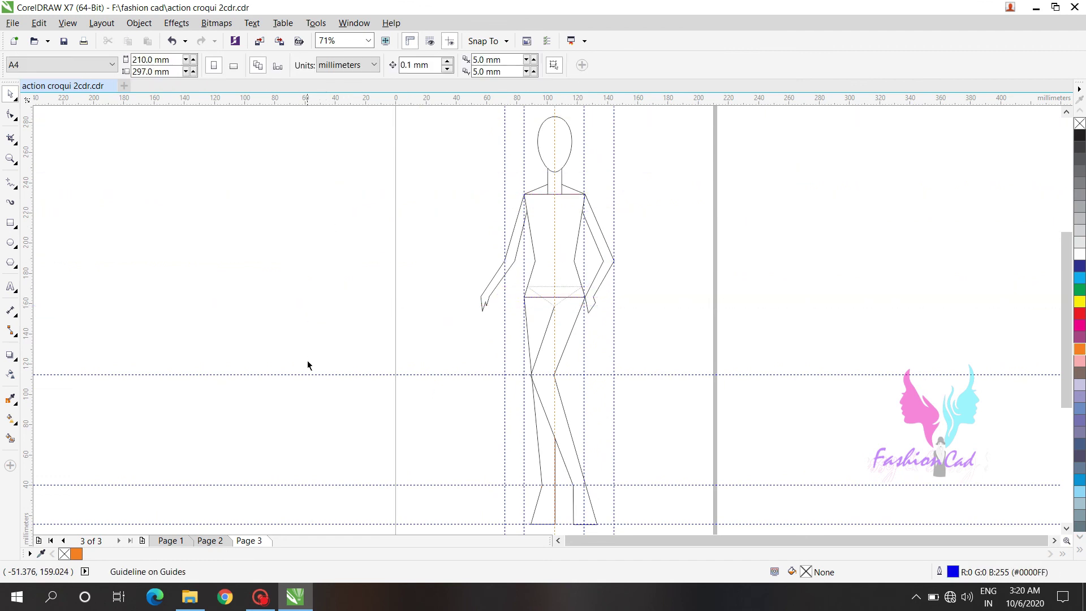
pyautogui.click(310, 374)
pyautogui.press('Delete')
pyautogui.click(303, 485)
pyautogui.press('Delete')
pyautogui.click(305, 523)
# Delete the three remaining vertical guidelines, including the orange one.
pyautogui.press('Delete')
pyautogui.click(505, 453)
pyautogui.press('Delete')
pyautogui.press('Delete')
pyautogui.click(584, 400)
pyautogui.press('Delete')
pyautogui.click(613, 379)
pyautogui.press('Delete')
# Draw a horizontal line across the upper torso.
pyautogui.click(11, 182)
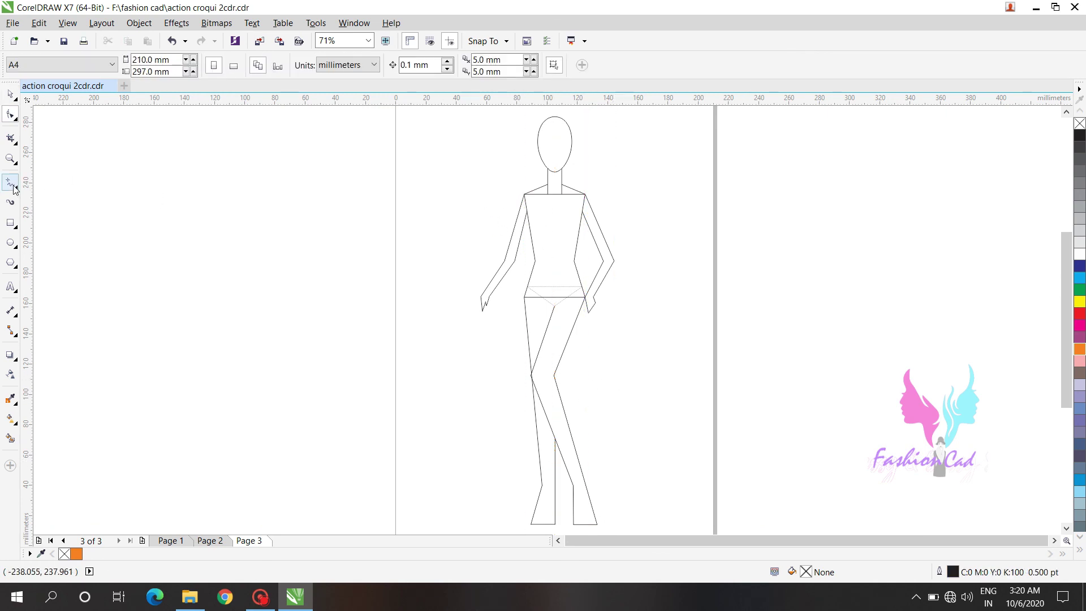
pyautogui.click(527, 211)
pyautogui.click(583, 211)
pyautogui.press('space')
pyautogui.click(363, 238)
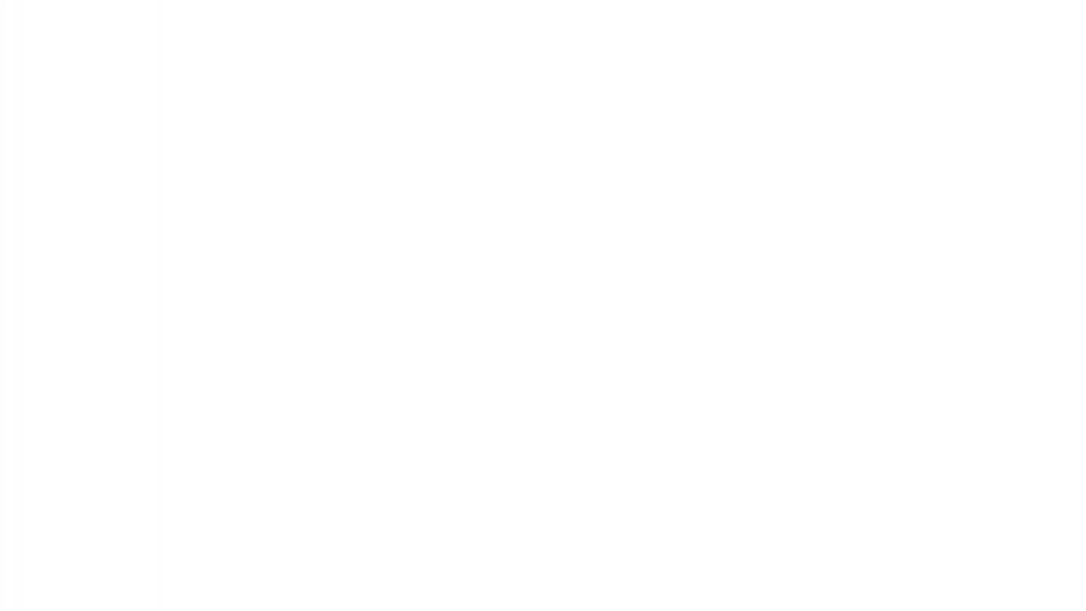